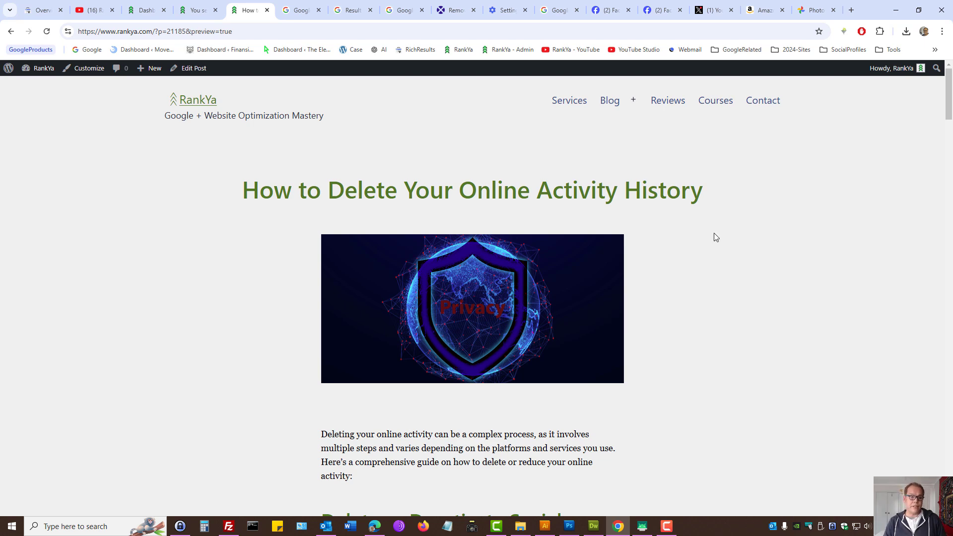
Open a new Google tab, then return to the RankYa article's social media deactivation section
middle_click(88, 50)
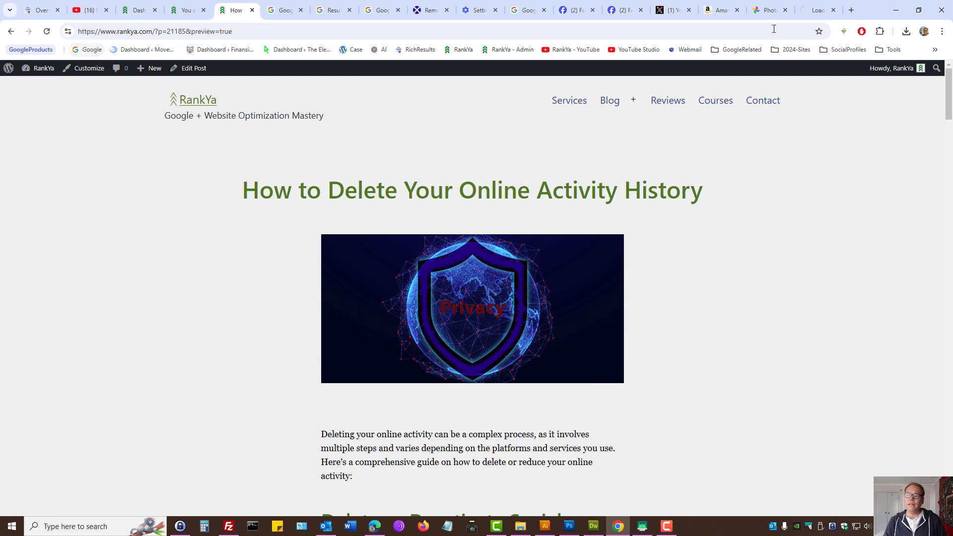
click(816, 10)
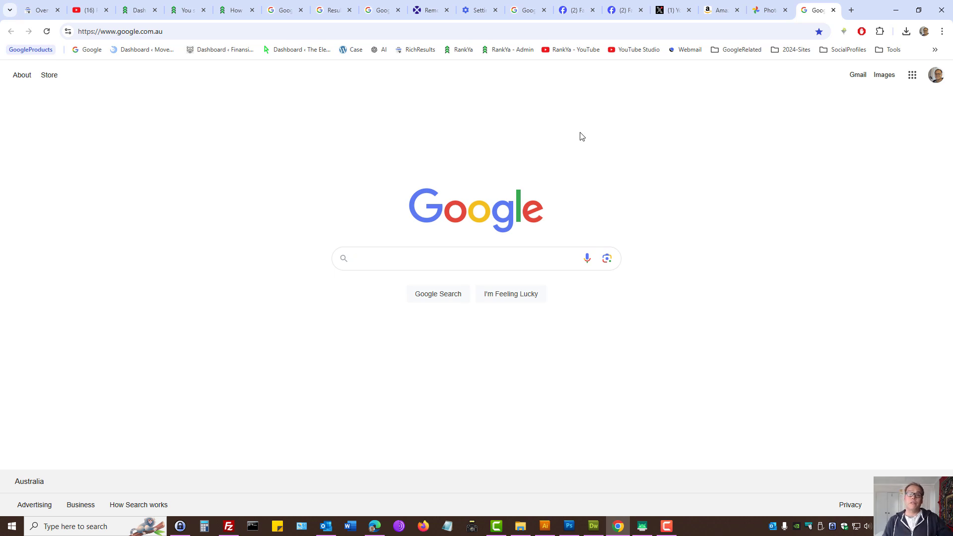
click(241, 9)
scroll(698, 276, down, 3)
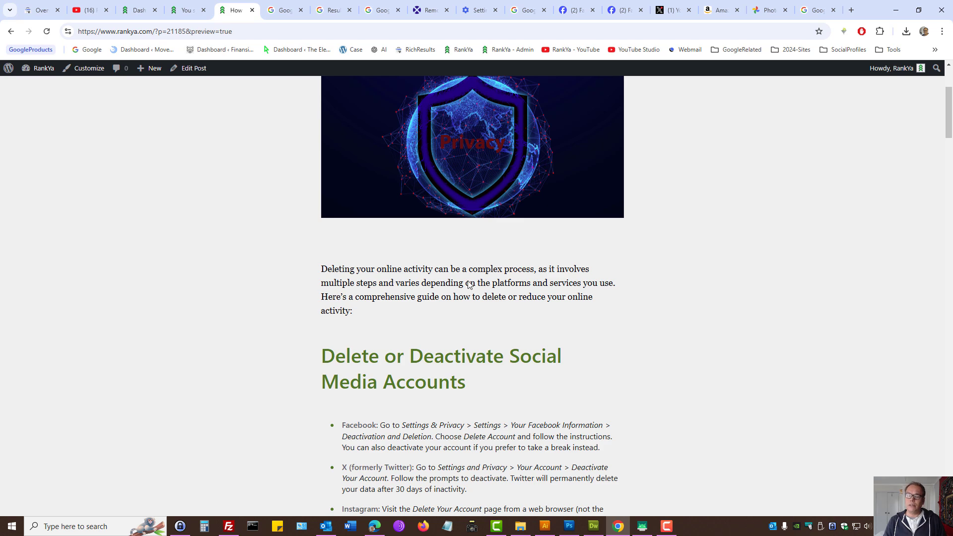
Go from the Google Account home through Data & privacy to My Google Activity
click(527, 10)
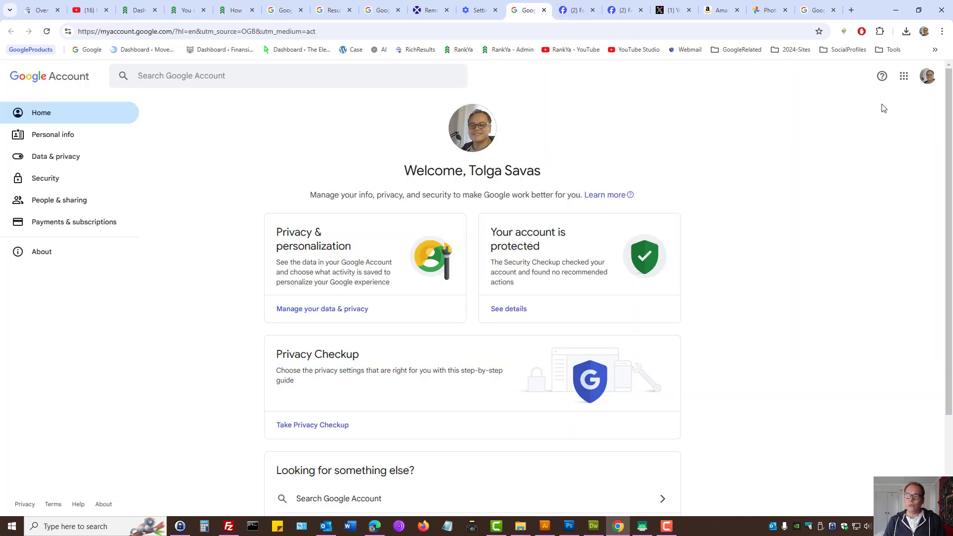
click(927, 76)
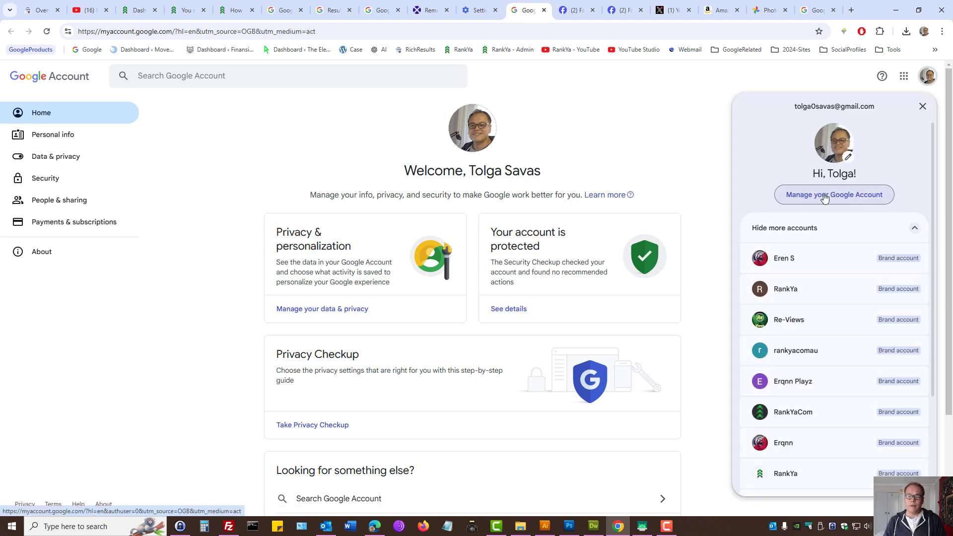
click(65, 156)
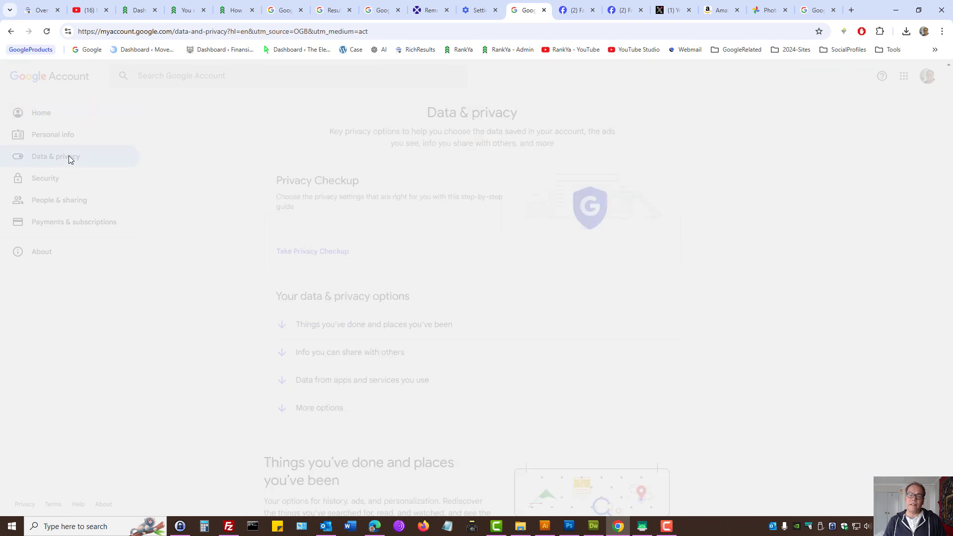
scroll(478, 337, down, 4)
scroll(455, 330, down, 3)
click(311, 379)
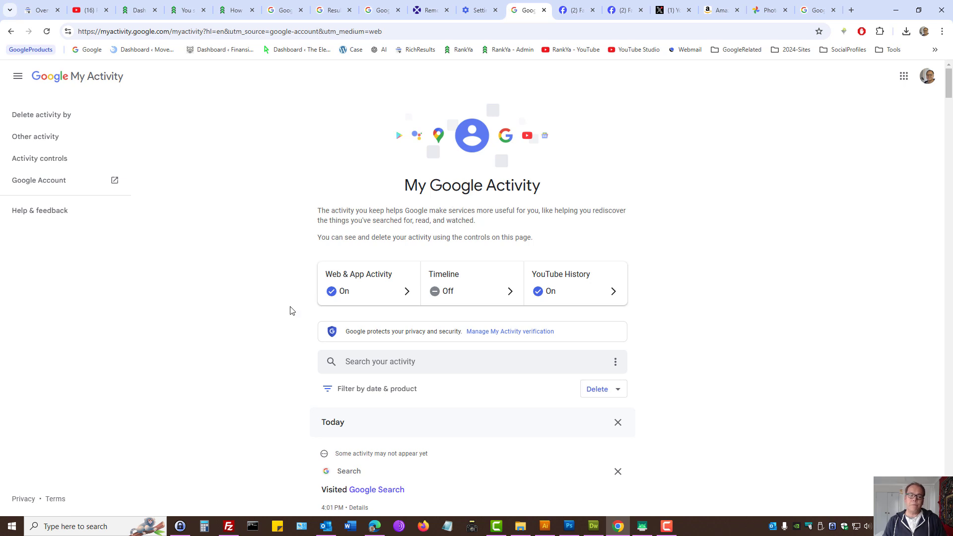
Open Other activity and scroll its activity options, then go to the Google Alerts tab
click(41, 140)
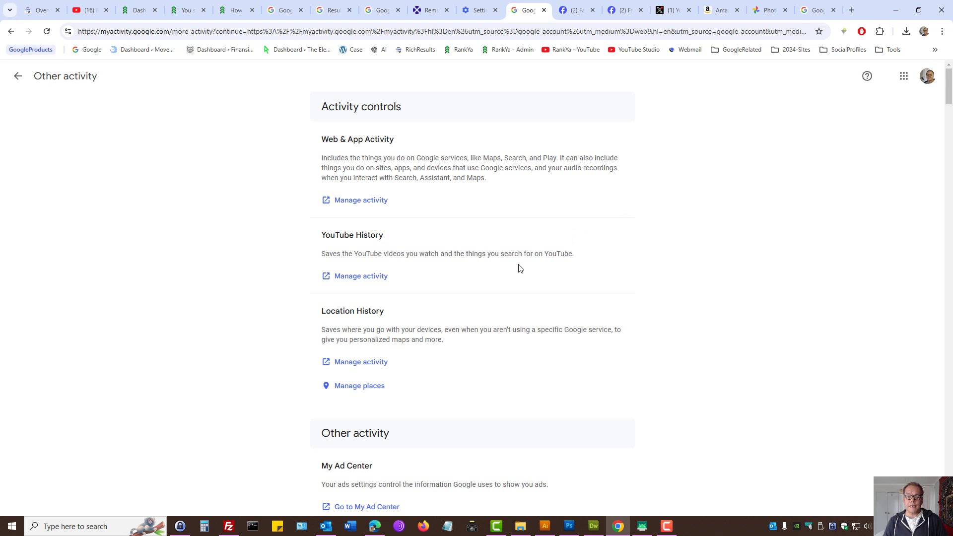
scroll(464, 316, down, 3)
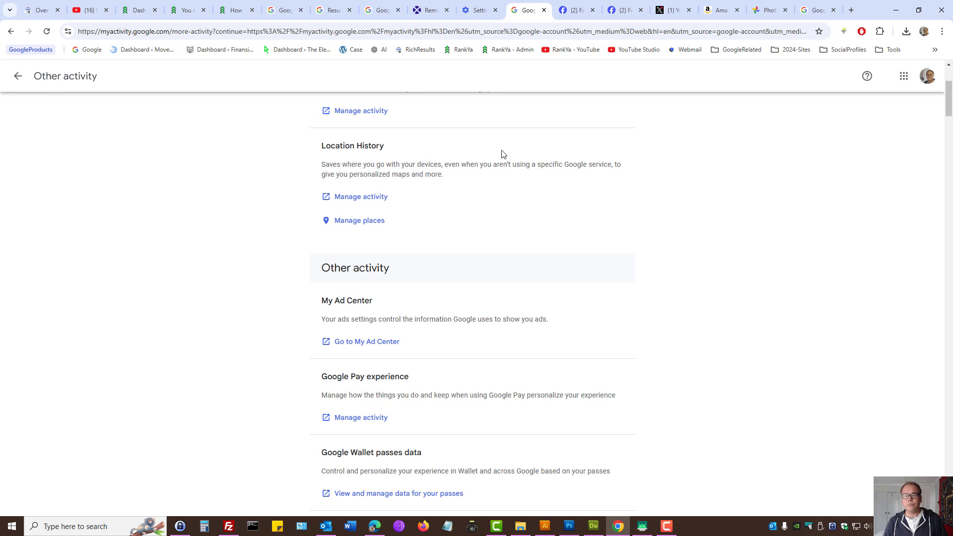
click(293, 9)
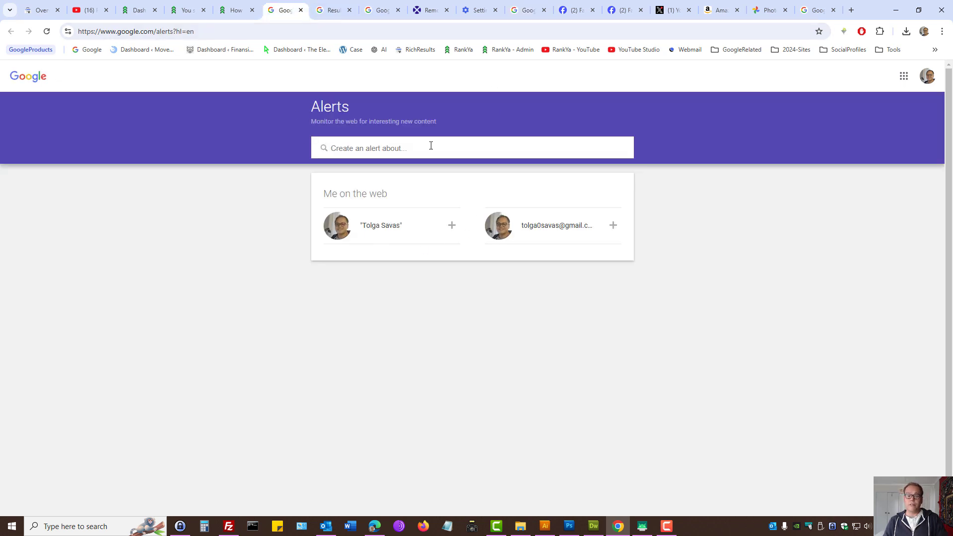
Focus the 'Create an alert about...' field in Google Alerts, then go to the Results about you tab
click(375, 155)
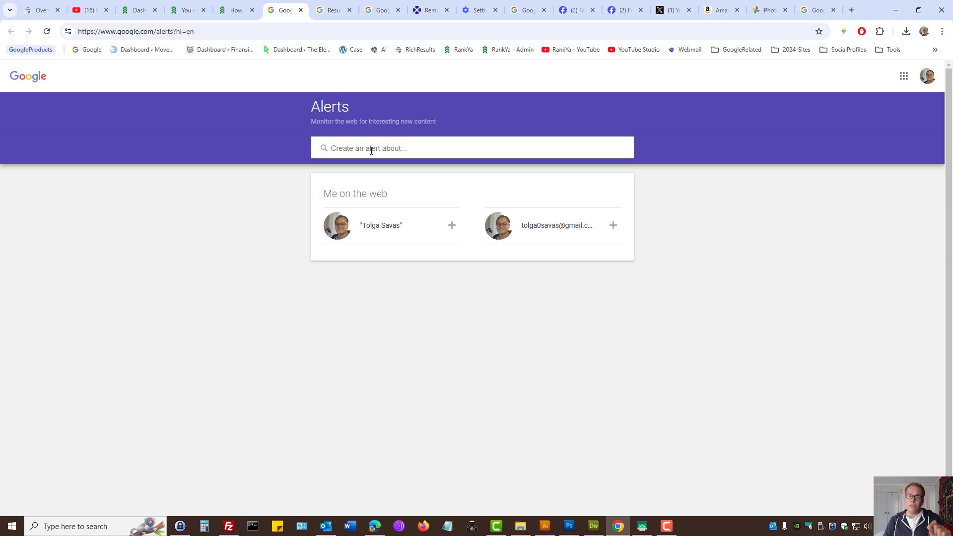
click(368, 150)
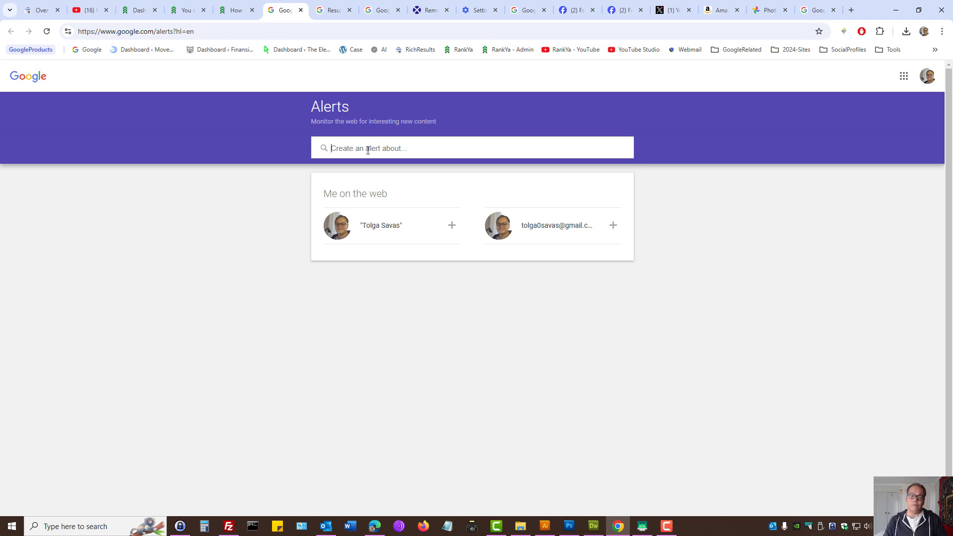
click(331, 10)
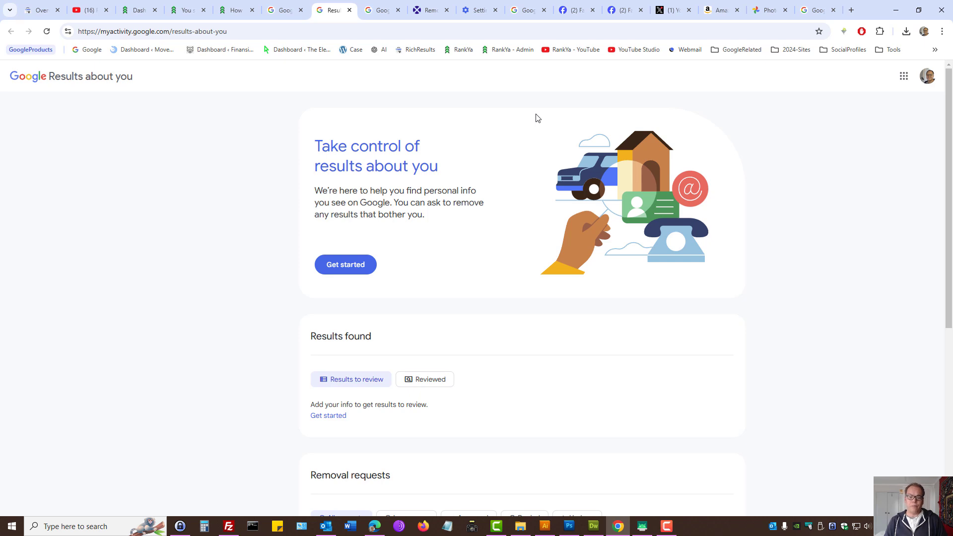
Preview and dismiss the How it works intro, then show RankYa's 'google activity' search results
click(346, 268)
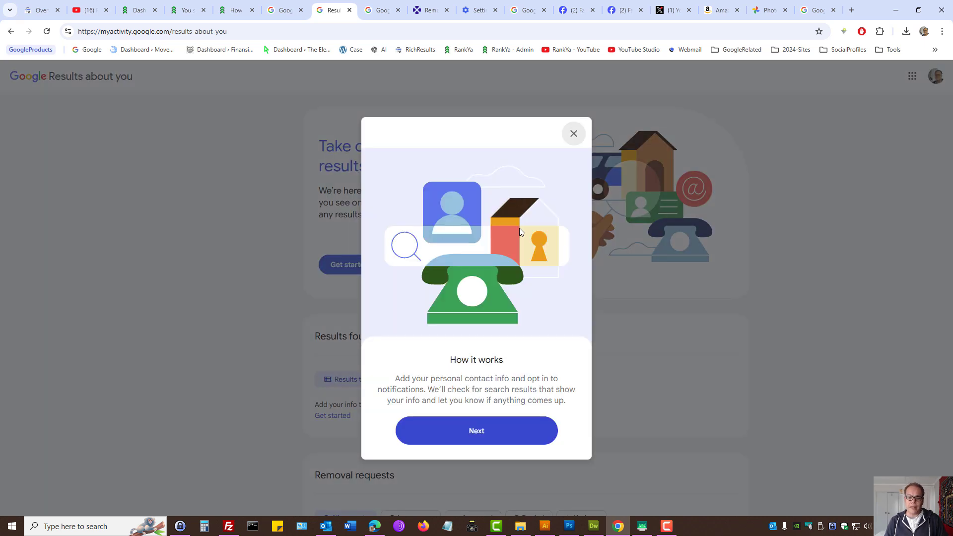
click(573, 133)
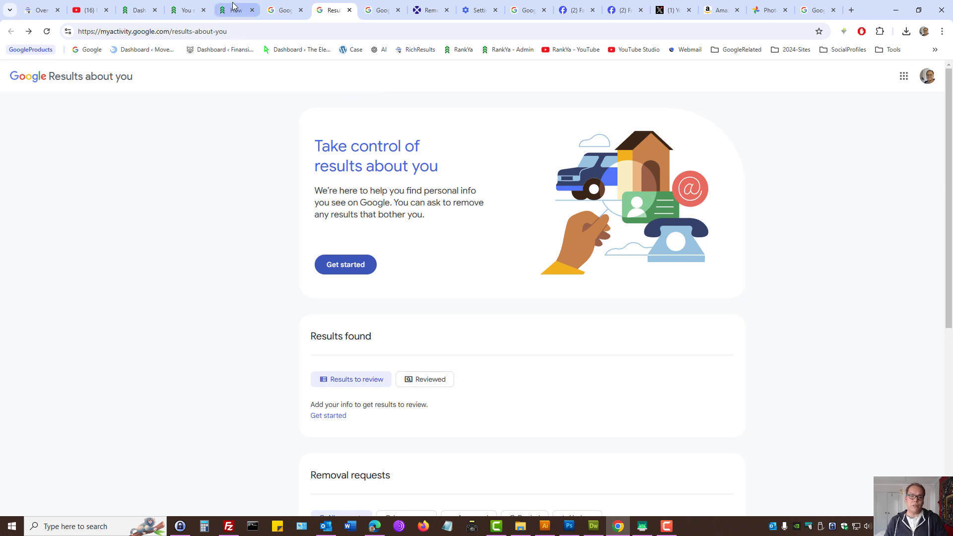
click(187, 6)
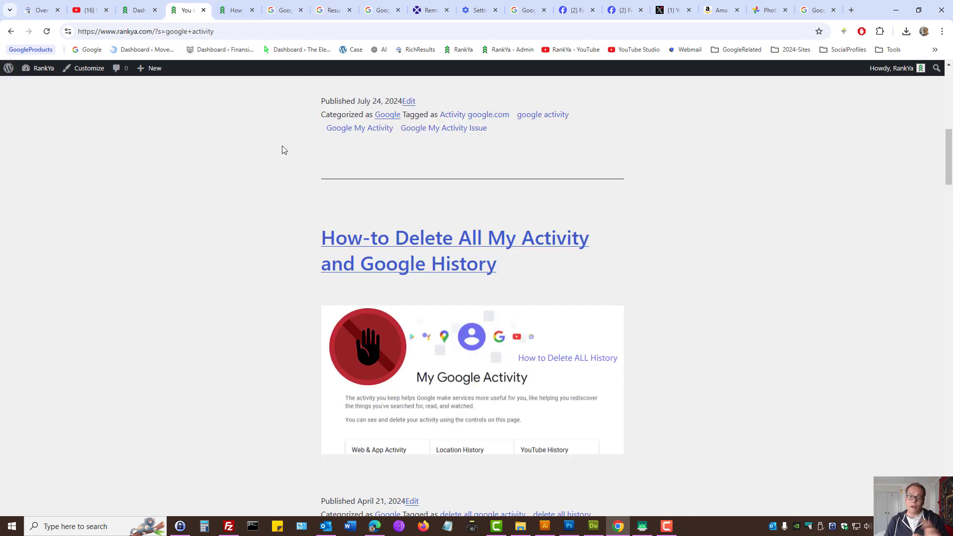
Scroll the RankYa article's social media deletion steps, then switch to Facebook's Privacy checkup
click(239, 15)
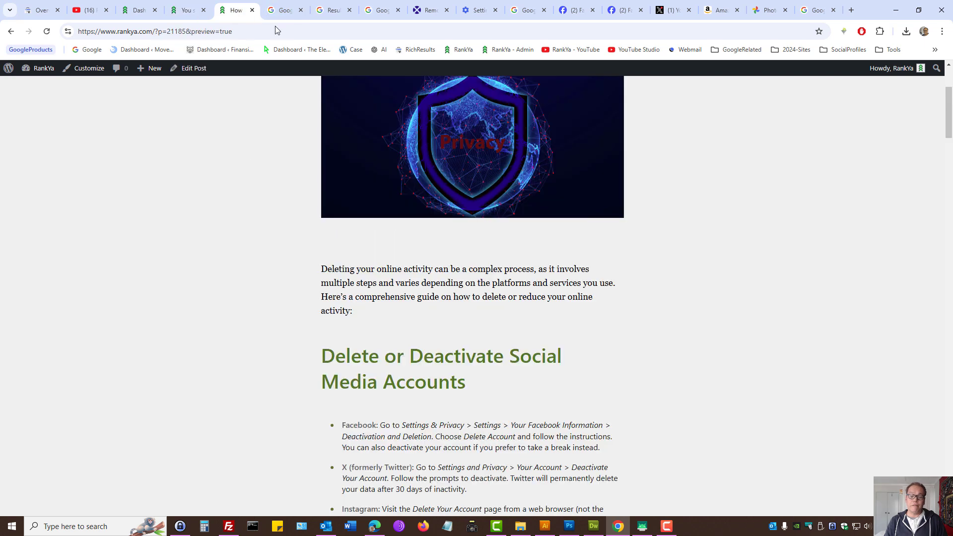
scroll(267, 288, down, 3)
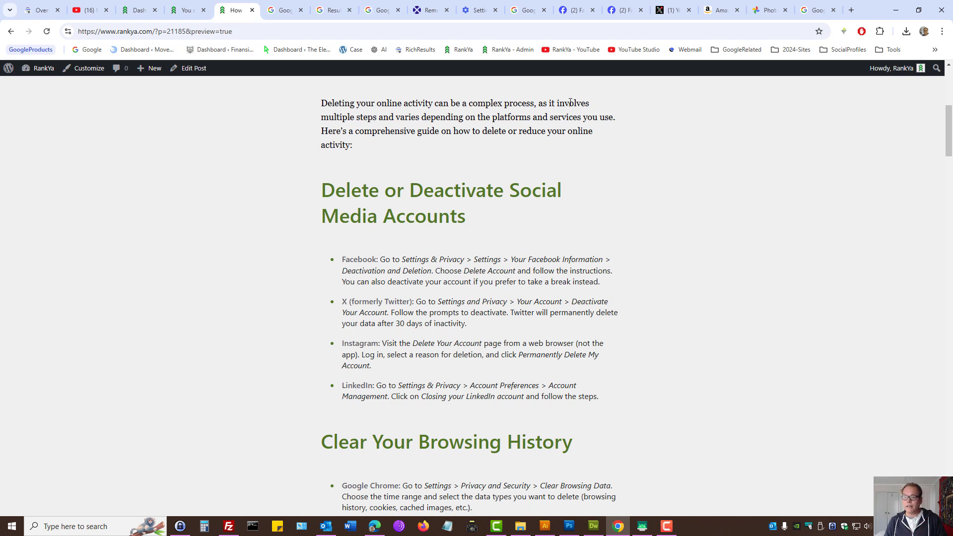
click(577, 5)
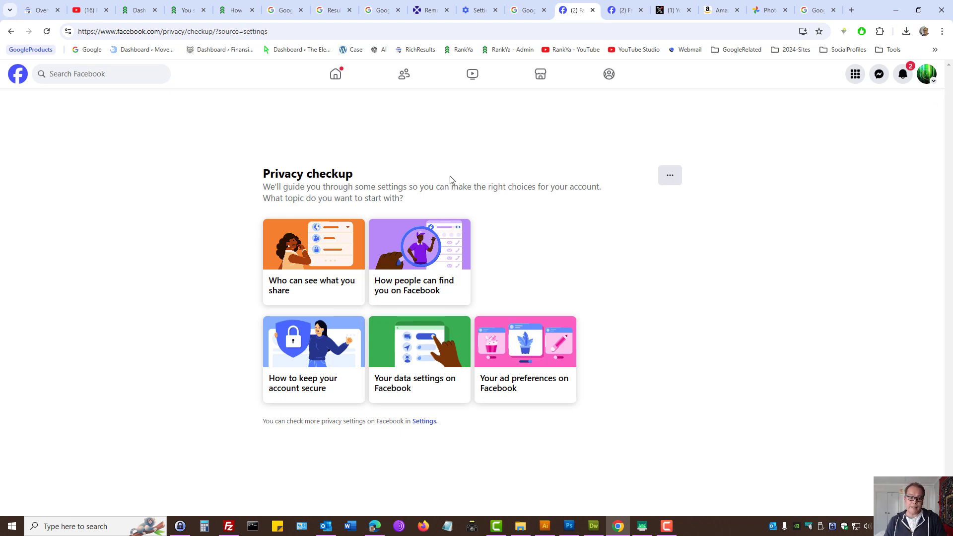
Open Meta Accounts Center from Facebook's Settings & privacy menu
click(184, 31)
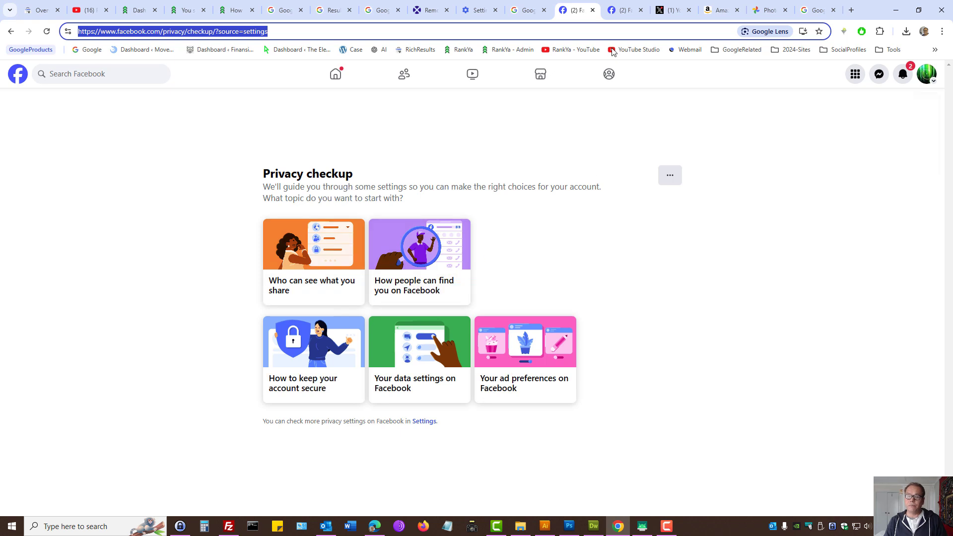
click(620, 11)
click(804, 235)
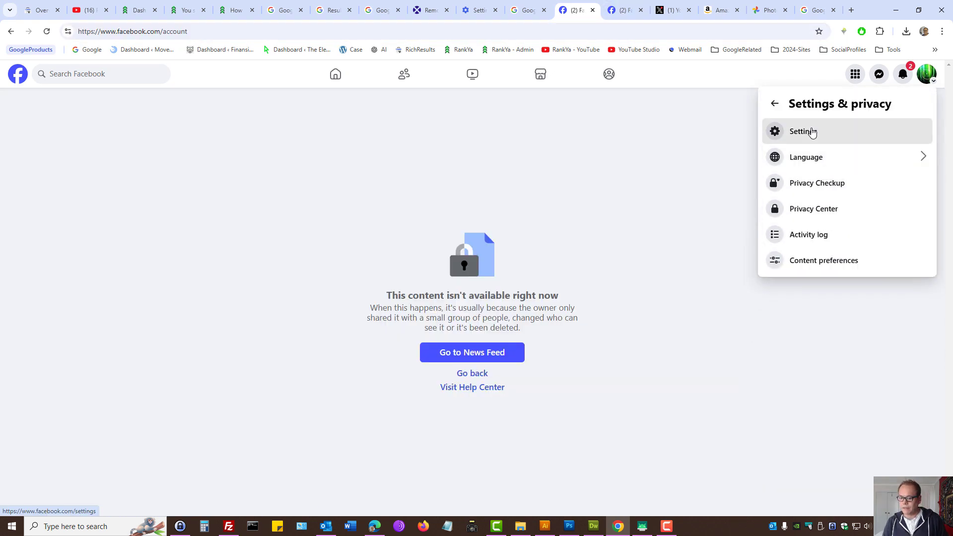
click(812, 133)
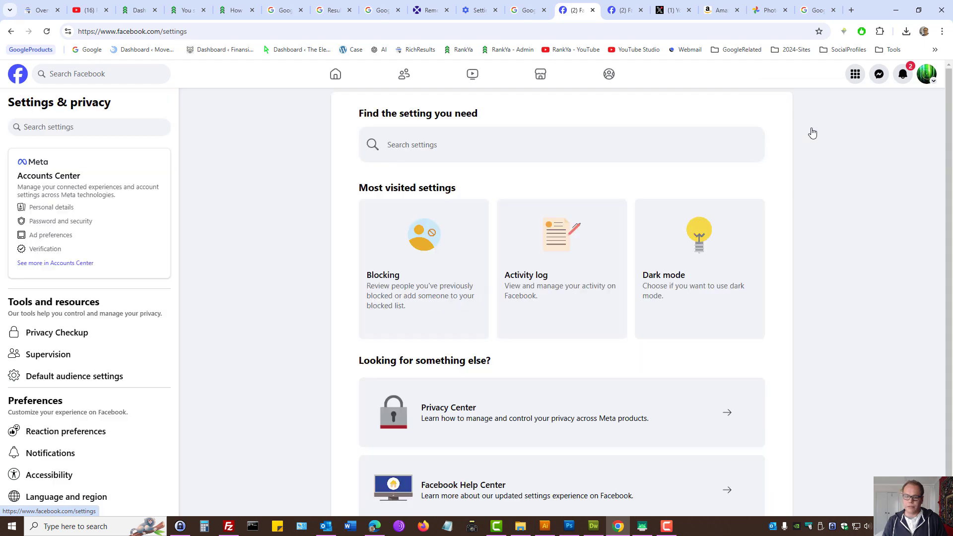
click(47, 211)
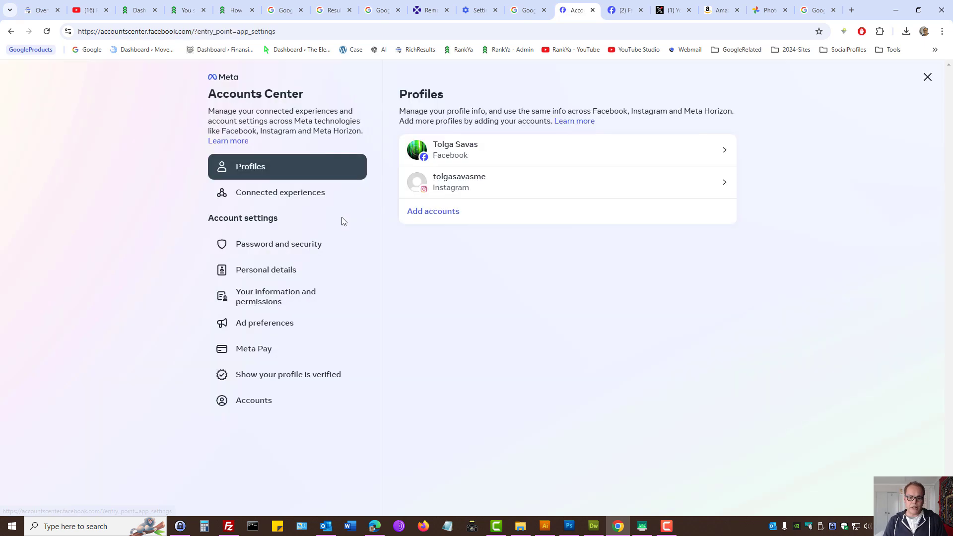
Select the Profiles heading, view the Facebook profile's options, and close them
double_click(430, 93)
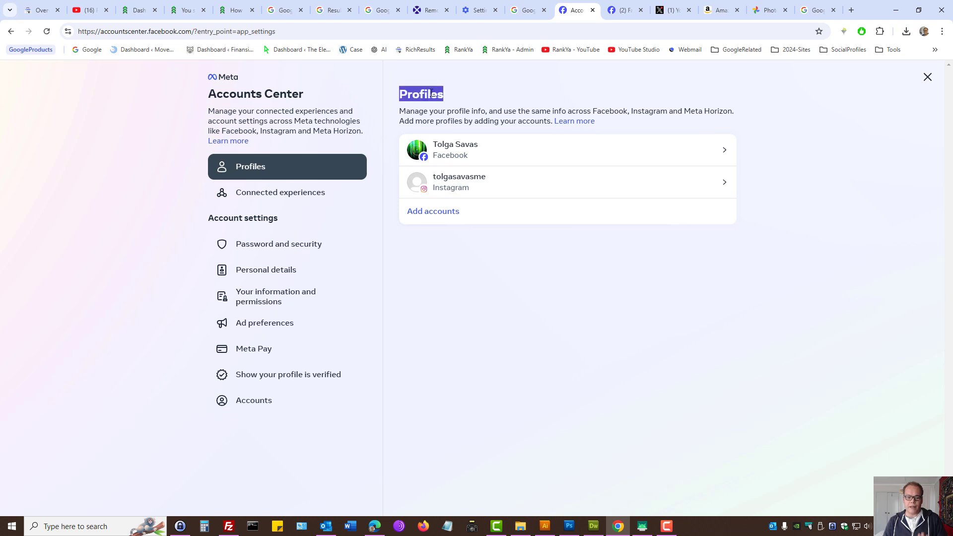
click(455, 160)
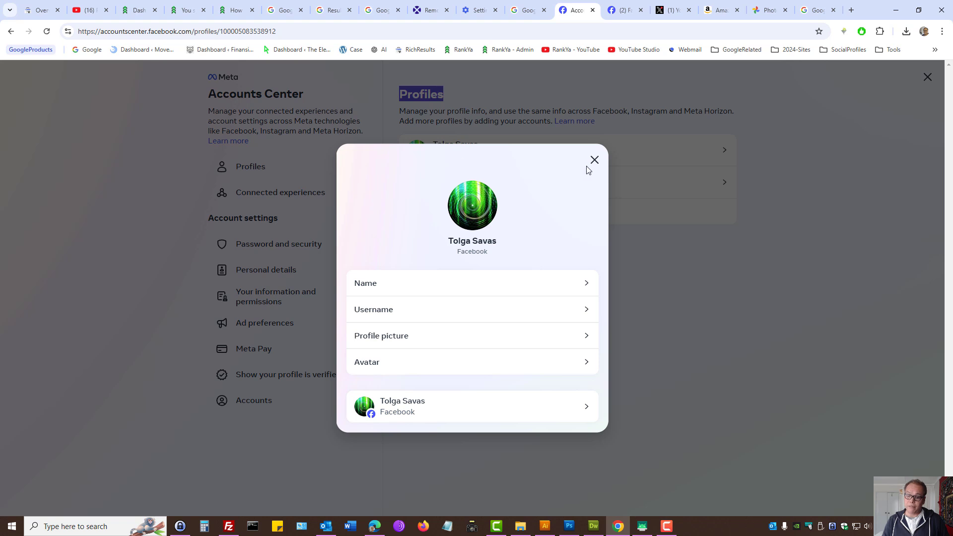
click(594, 159)
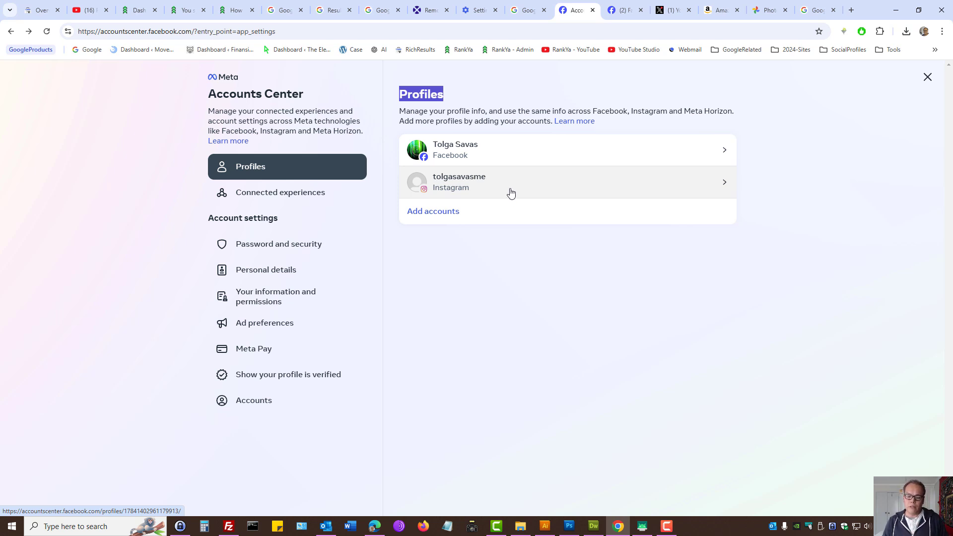
click(617, 12)
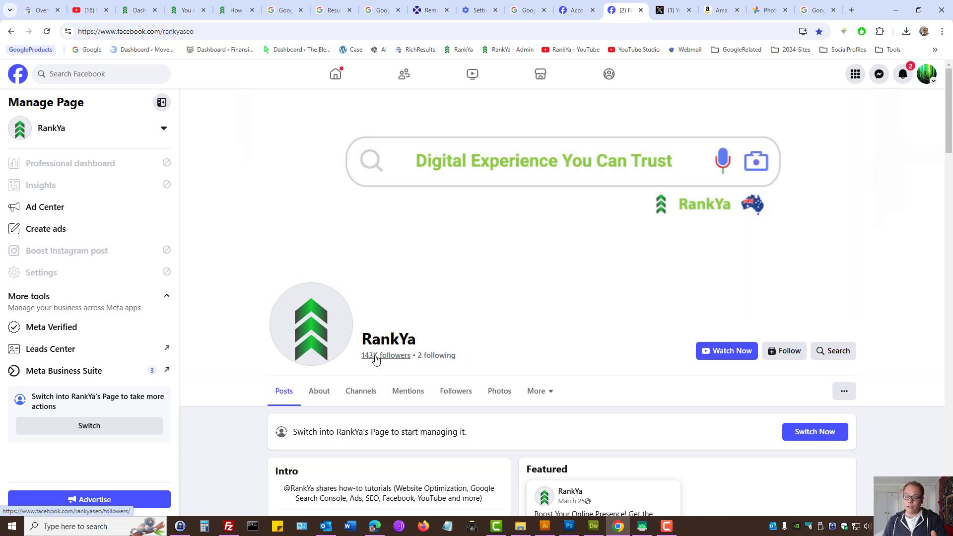
click(573, 8)
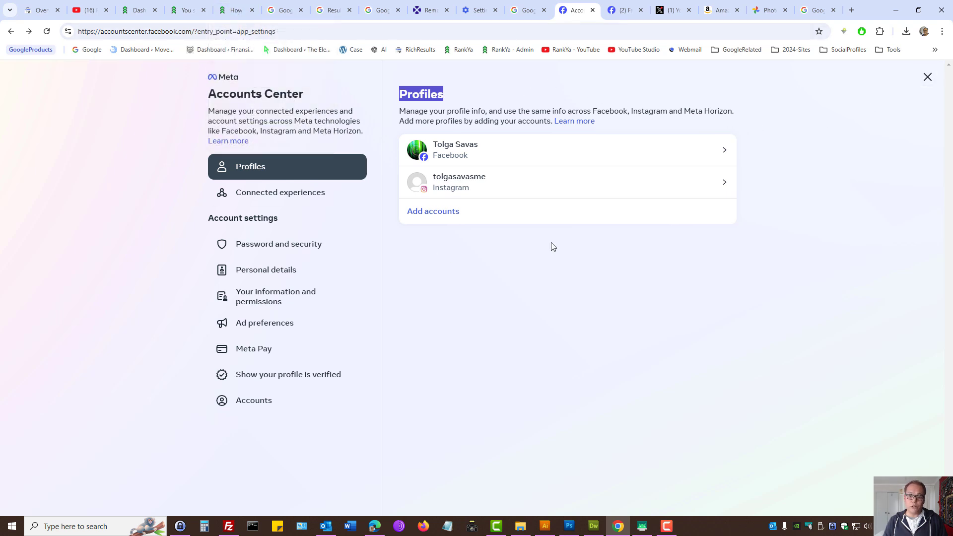
Leave Accounts Center and open Activity log under Your activity in Facebook settings
click(926, 77)
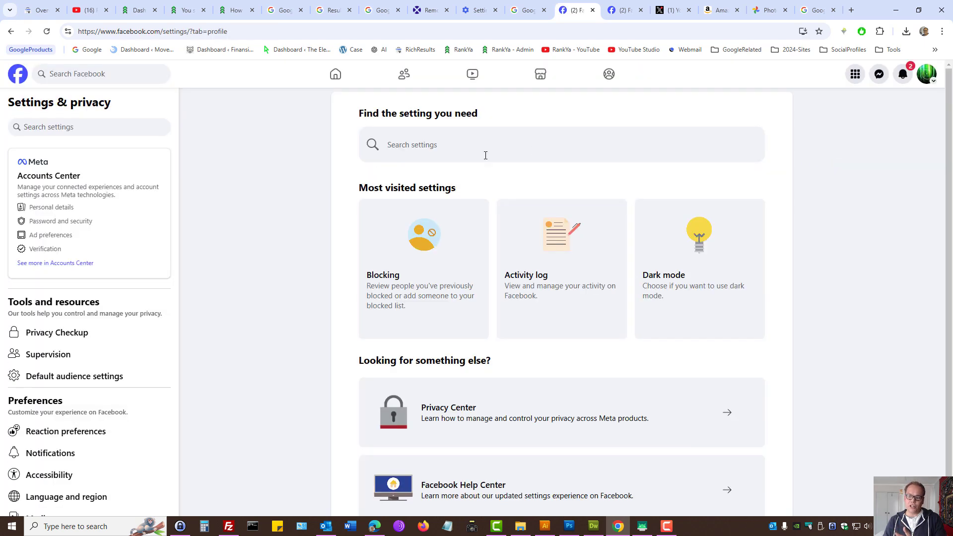
scroll(77, 311, down, 6)
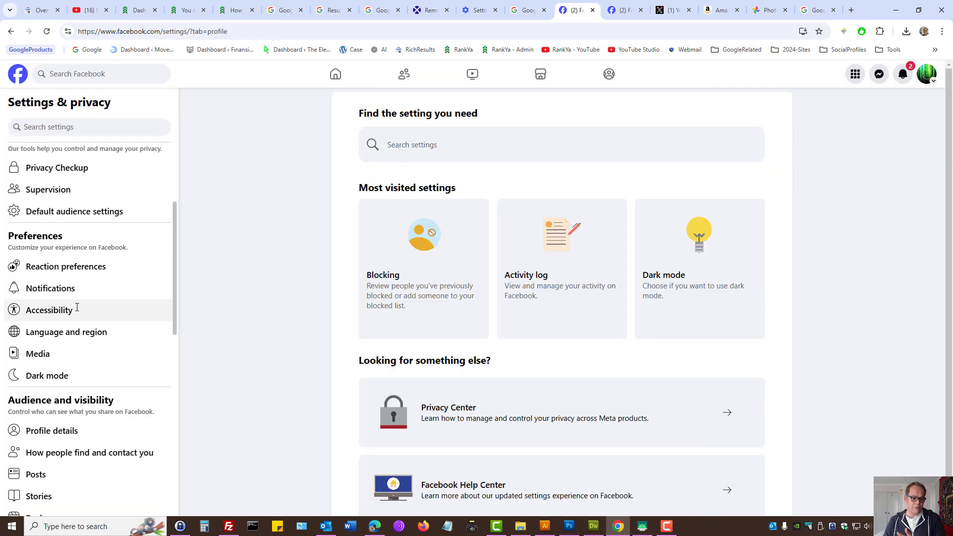
scroll(77, 311, down, 4)
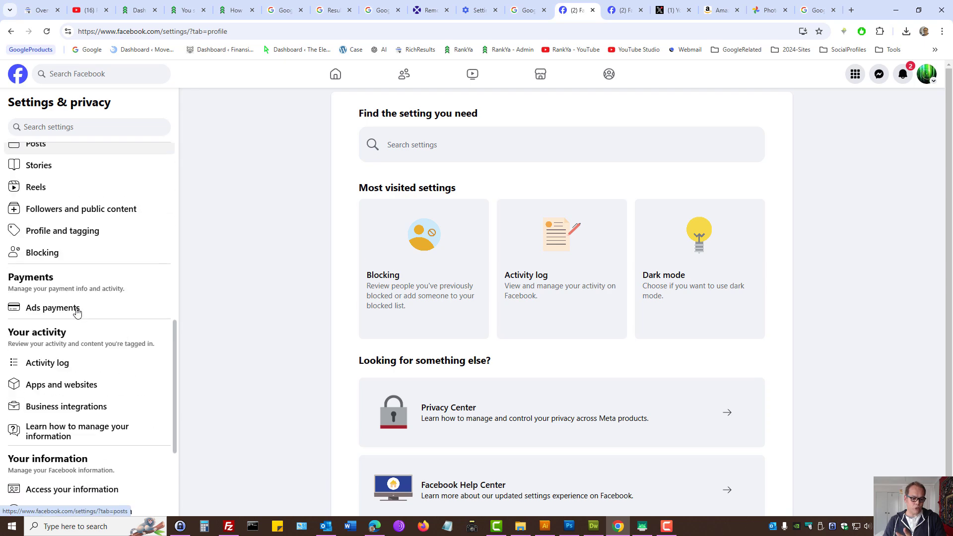
click(60, 366)
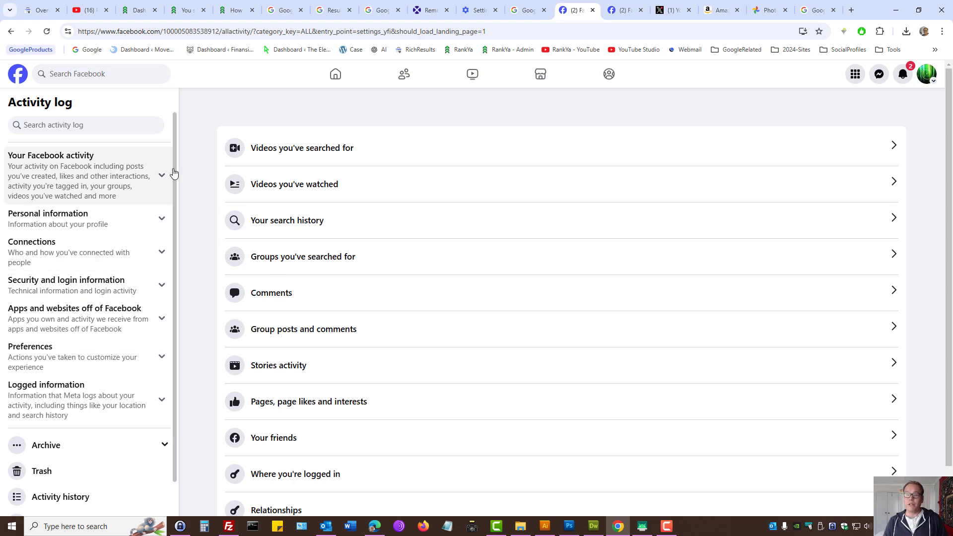
Highlight 'Browsing History' in the RankYa article's Clear Your Browsing History heading
click(236, 10)
scroll(426, 285, down, 3)
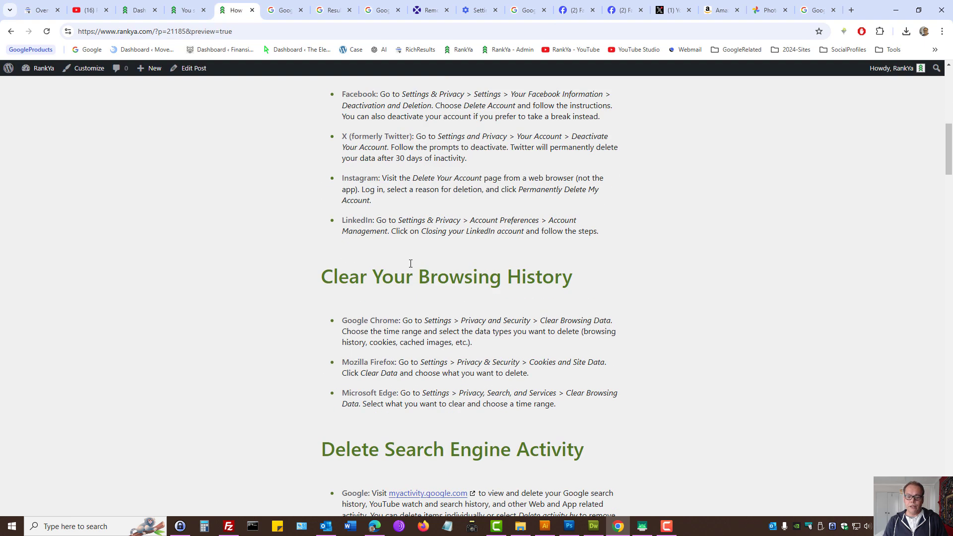
drag(412, 265, 660, 277)
Open Chrome's Delete browsing data dialog under Settings > Privacy and security
click(941, 31)
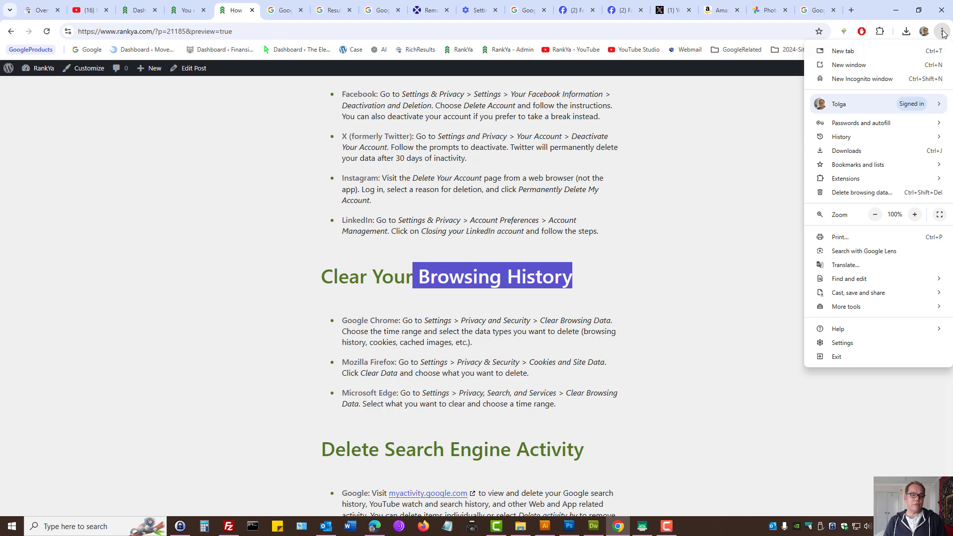
click(839, 343)
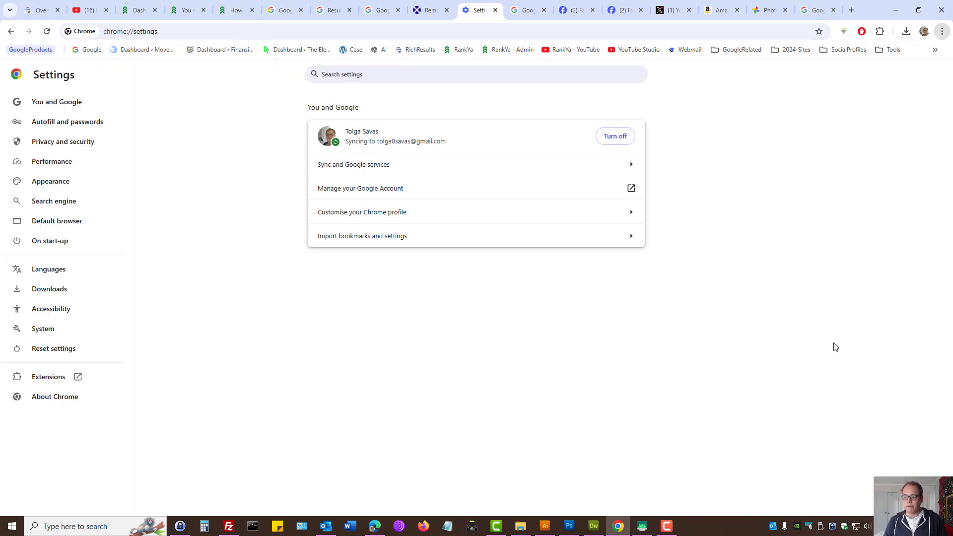
click(76, 145)
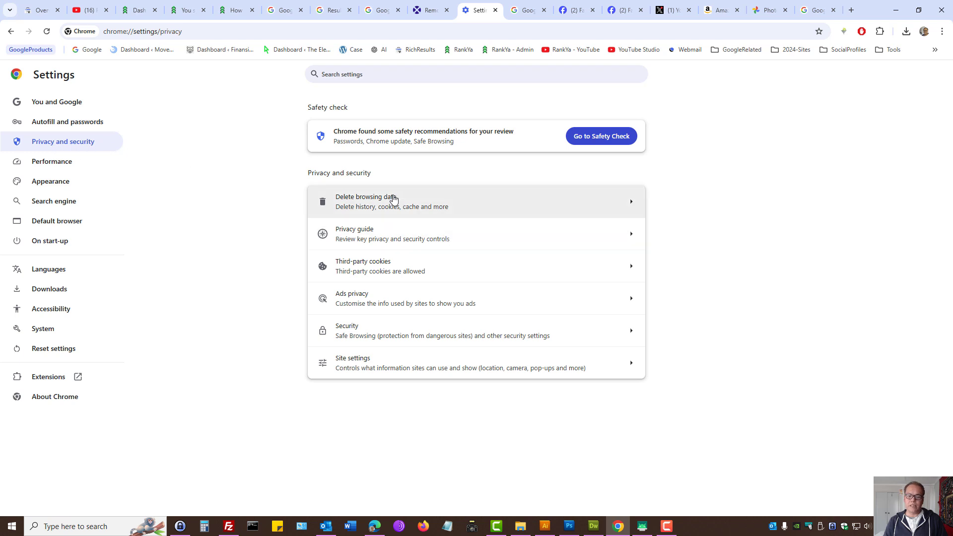
click(392, 199)
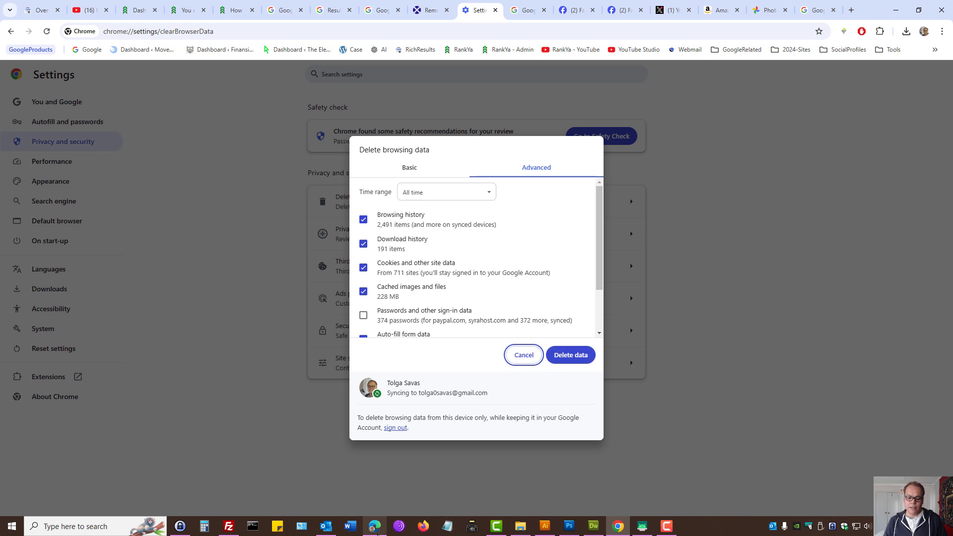
Open Microsoft Edge's Privacy, search, and services settings
click(375, 526)
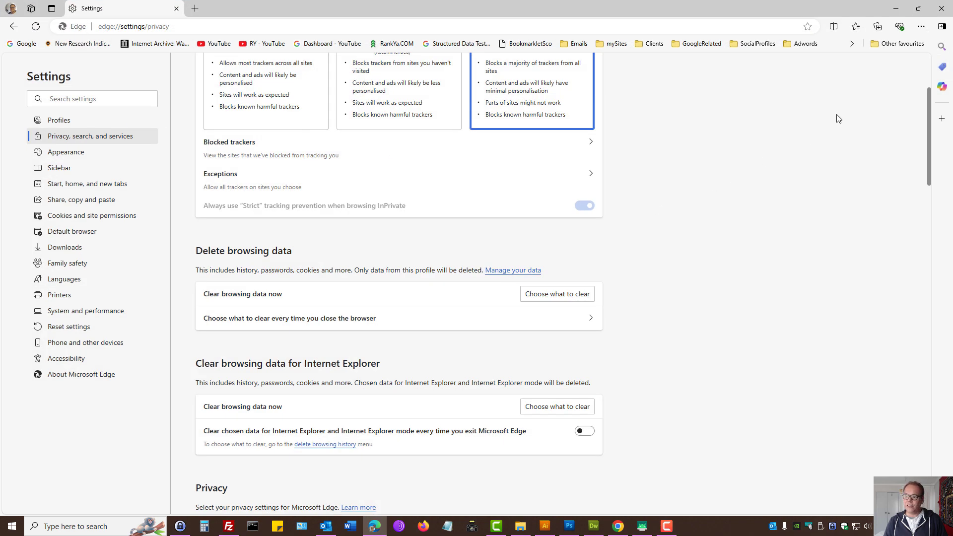
click(922, 28)
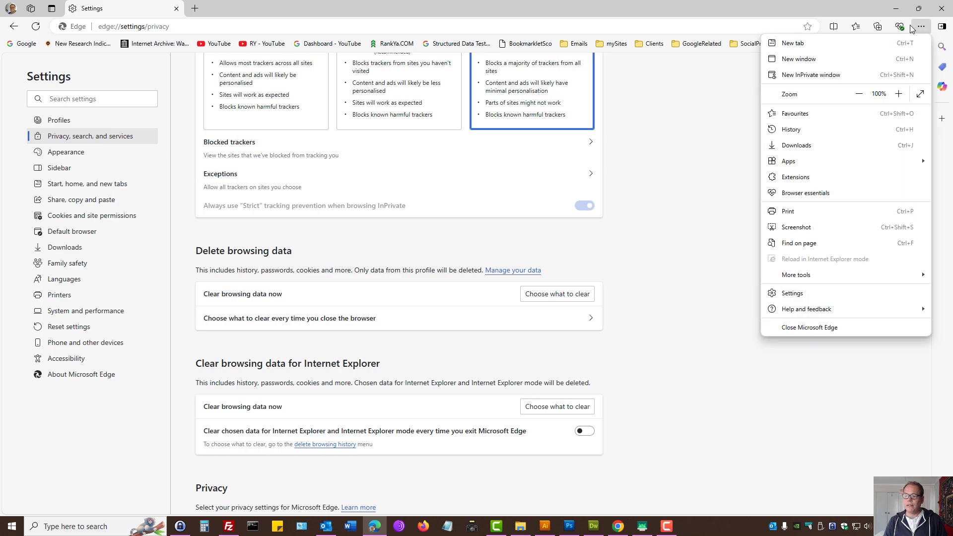
click(789, 293)
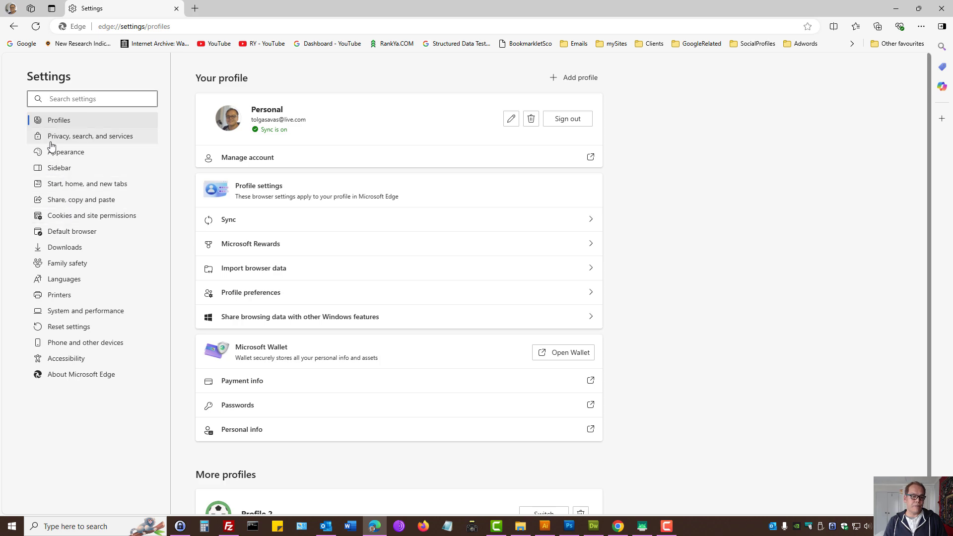
click(92, 144)
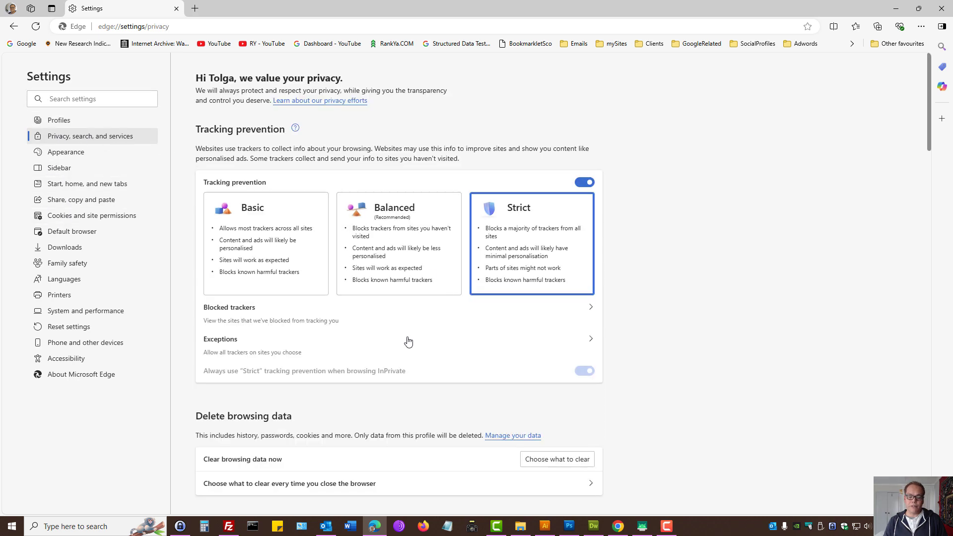
Cancel Edge's Choose what to clear options, minimize Edge, and cancel Chrome's delete dialog
scroll(252, 380, down, 3)
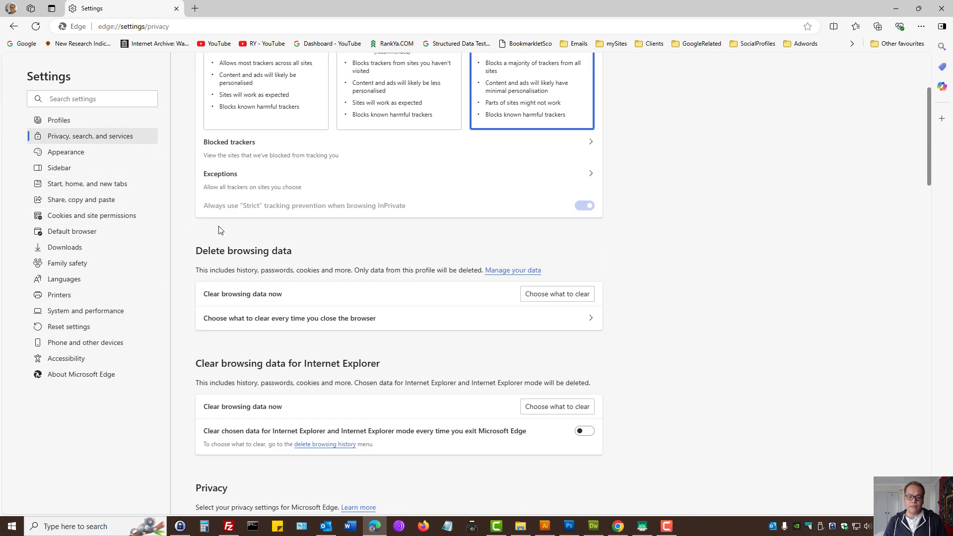
click(555, 293)
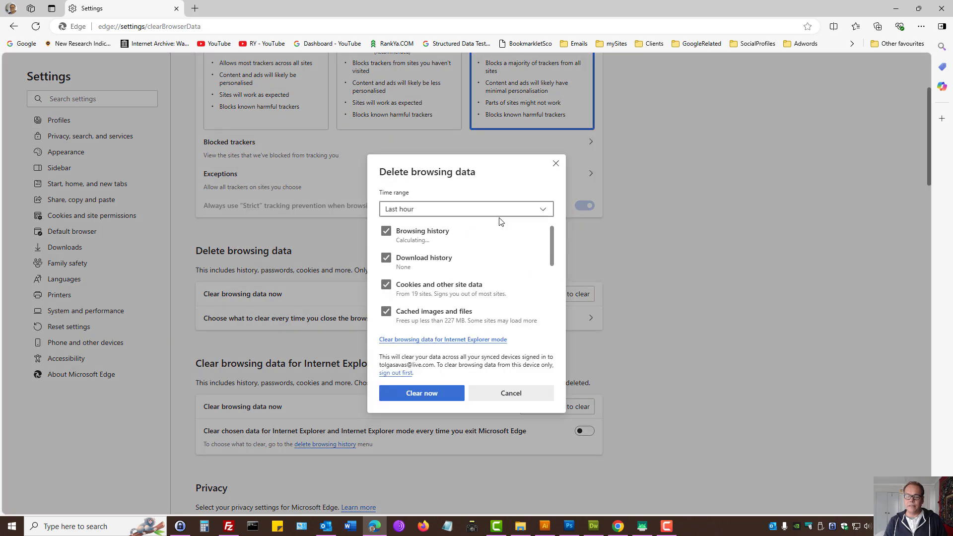
click(510, 392)
click(895, 8)
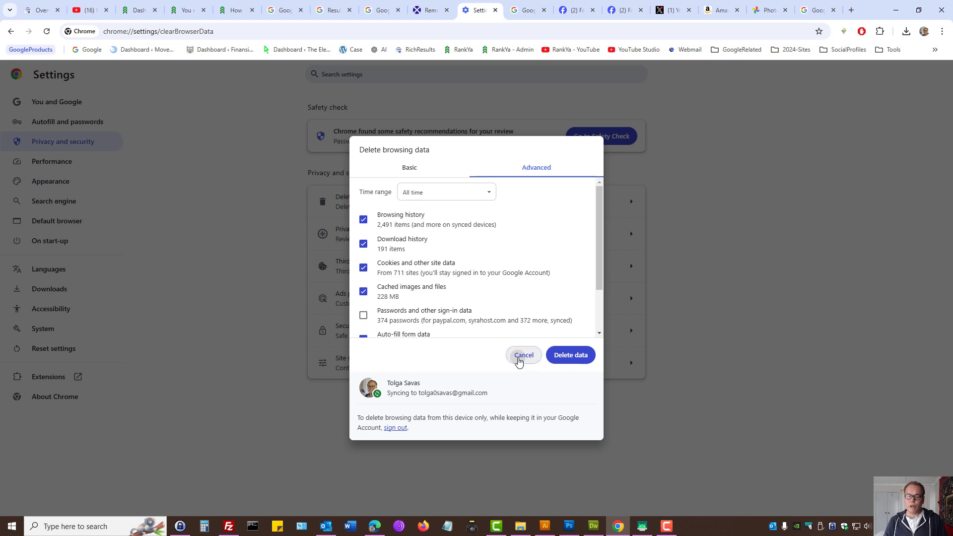
click(522, 355)
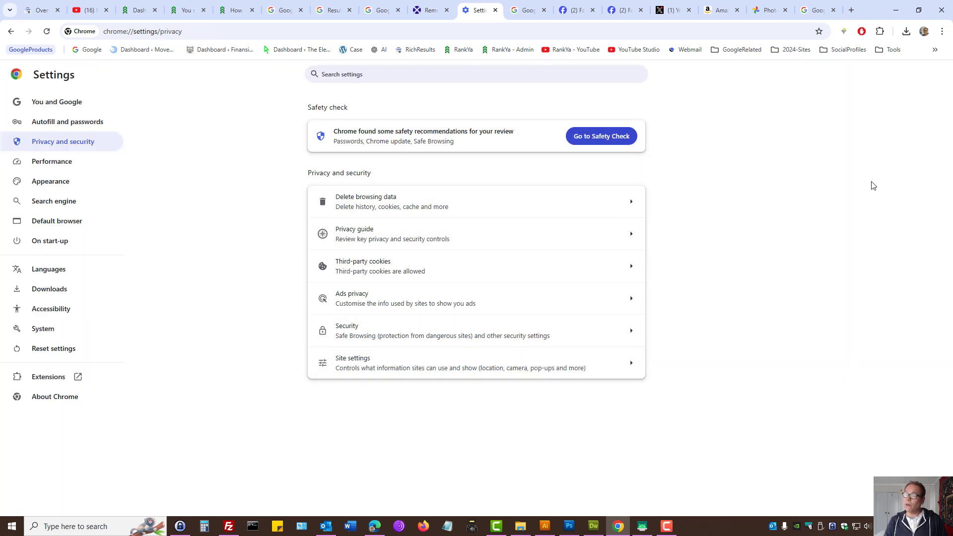
Minimize Chrome and launch Start Tor Browser from the Gizparle > Tor Browser folder
click(894, 10)
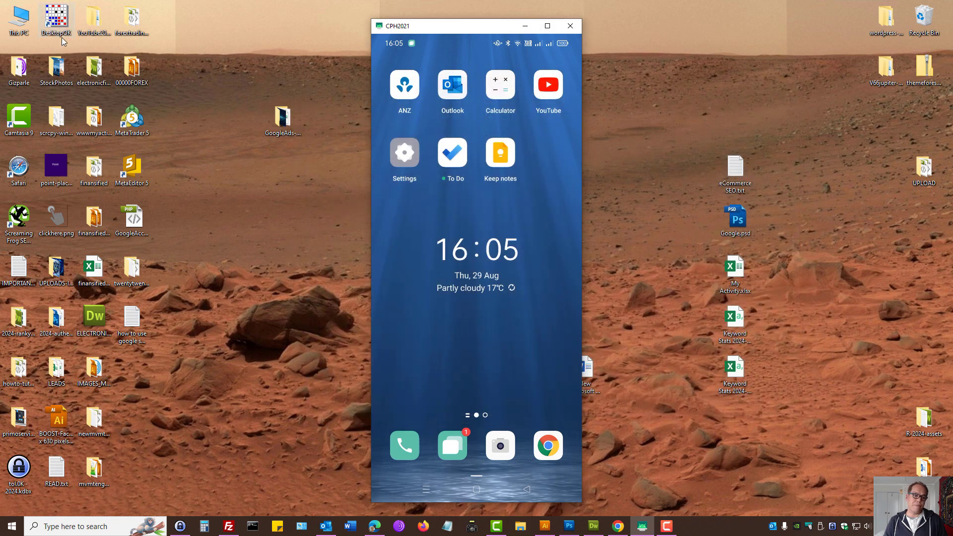
double_click(19, 68)
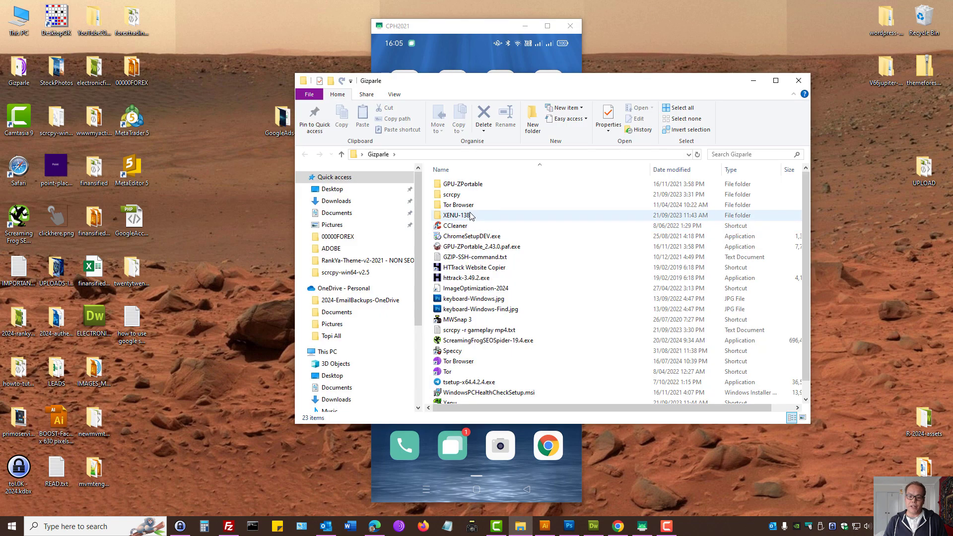
click(461, 205)
double_click(462, 205)
double_click(459, 194)
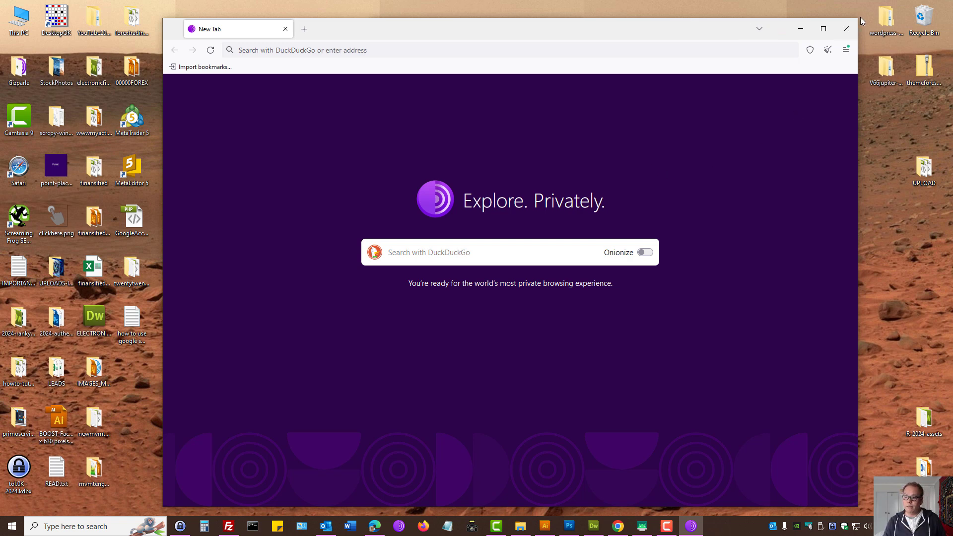
Close Tor Browser and highlight the RankYa article's Delete Search Engine Activity heading in Chrome
click(846, 29)
click(619, 533)
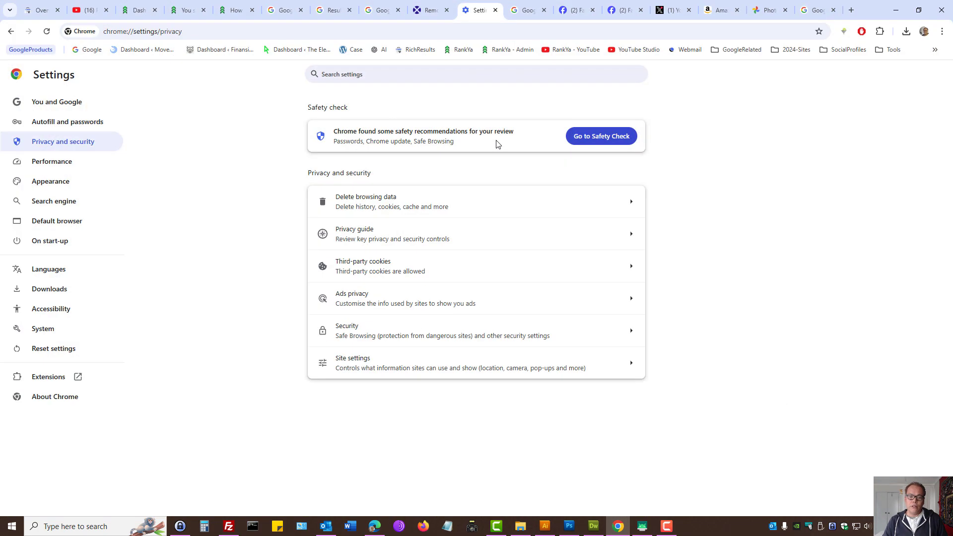
click(236, 10)
scroll(298, 278, down, 3)
drag(294, 283, 582, 282)
click(582, 281)
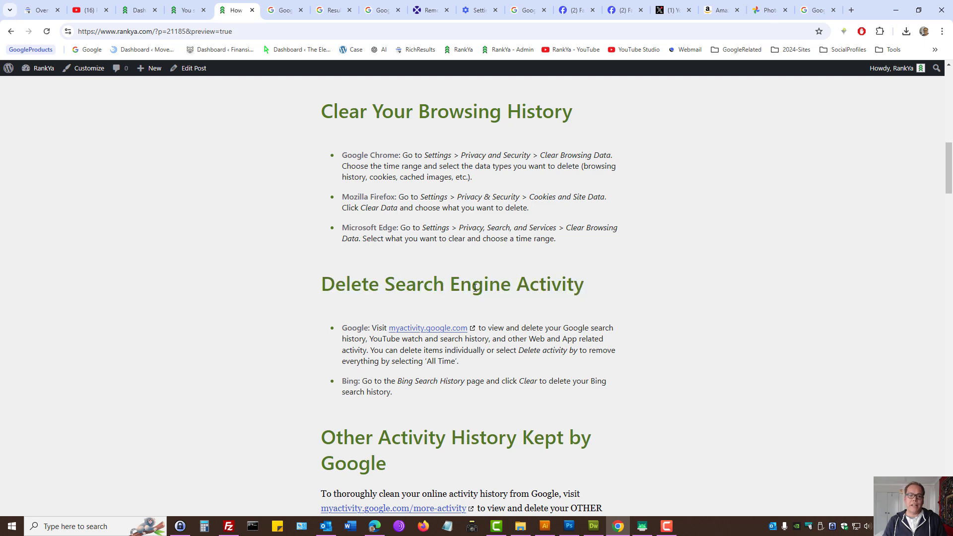
Go from Other activity back to My Activity, then reach Google Account's Data & privacy page
click(382, 10)
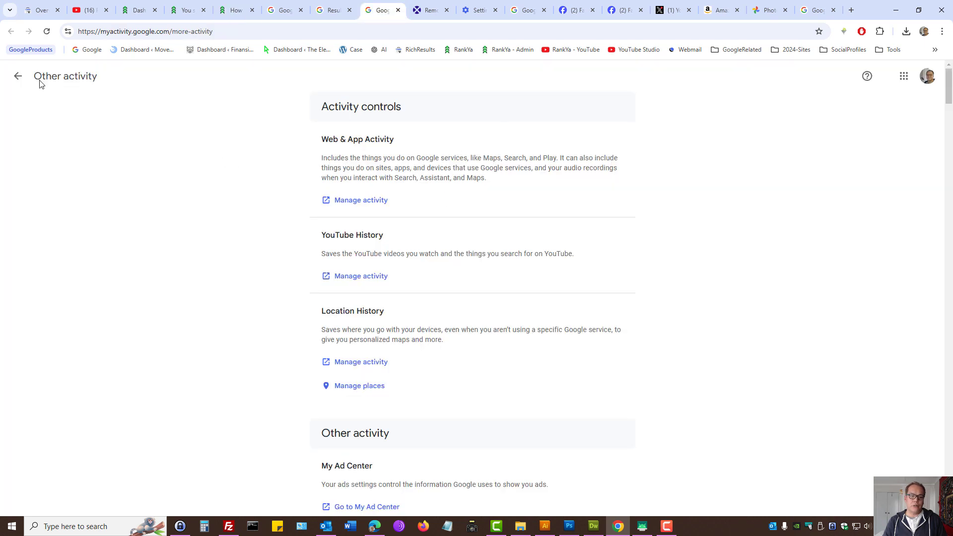
click(17, 76)
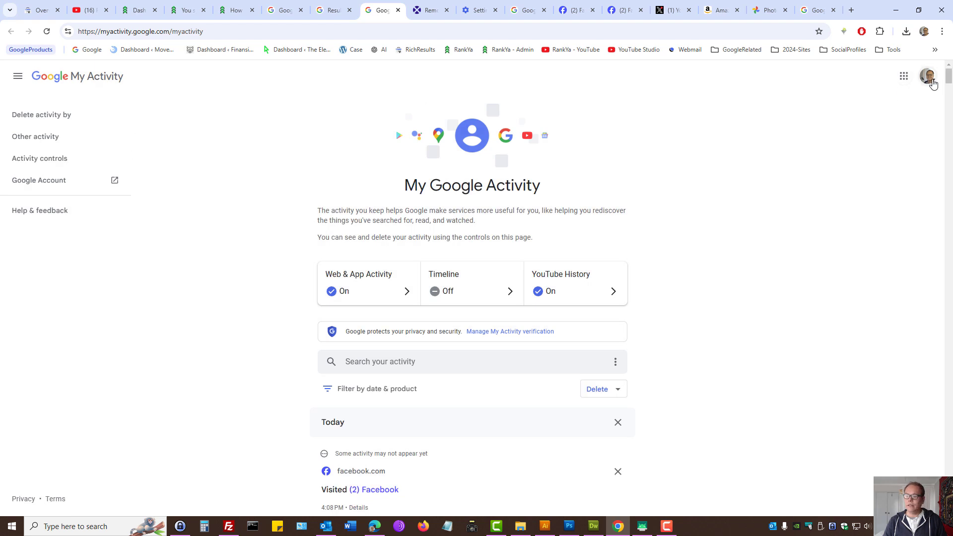
click(928, 77)
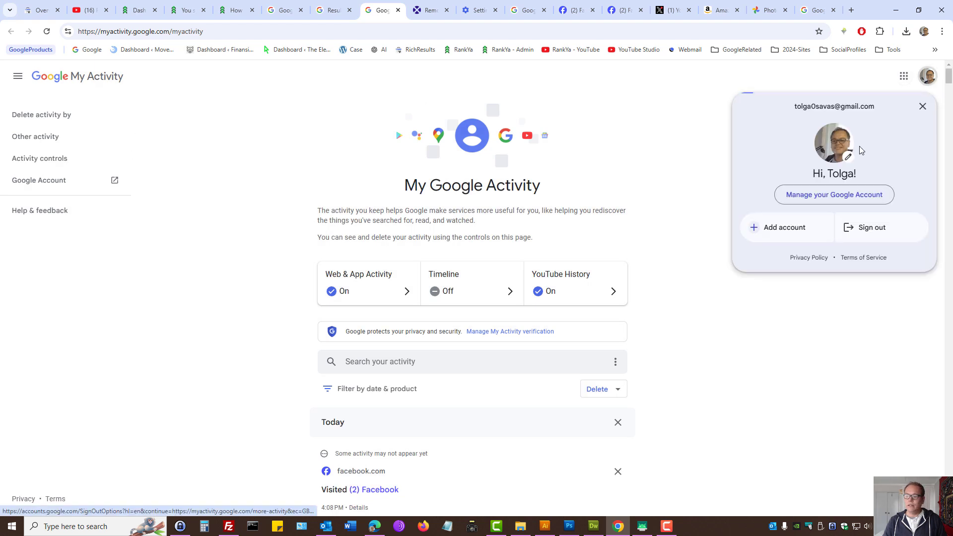
click(826, 194)
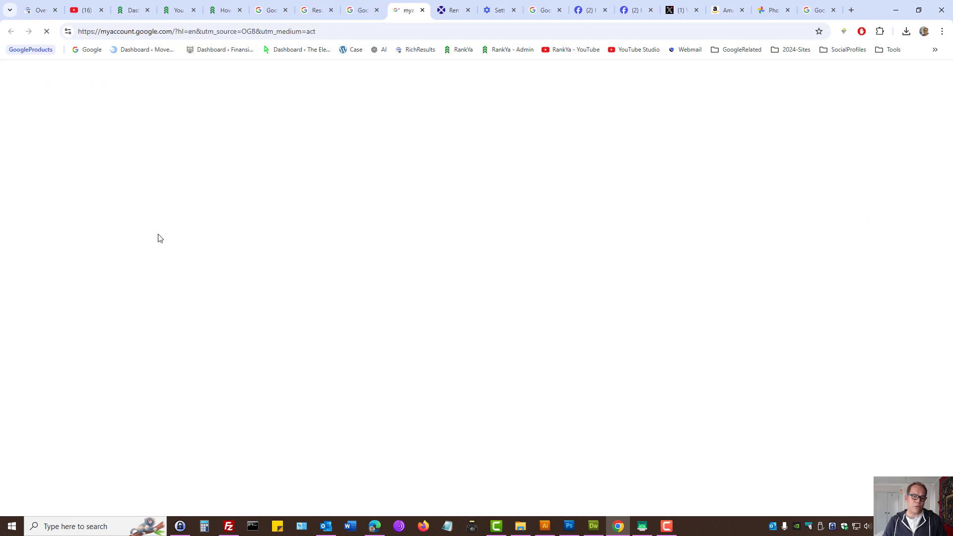
click(51, 161)
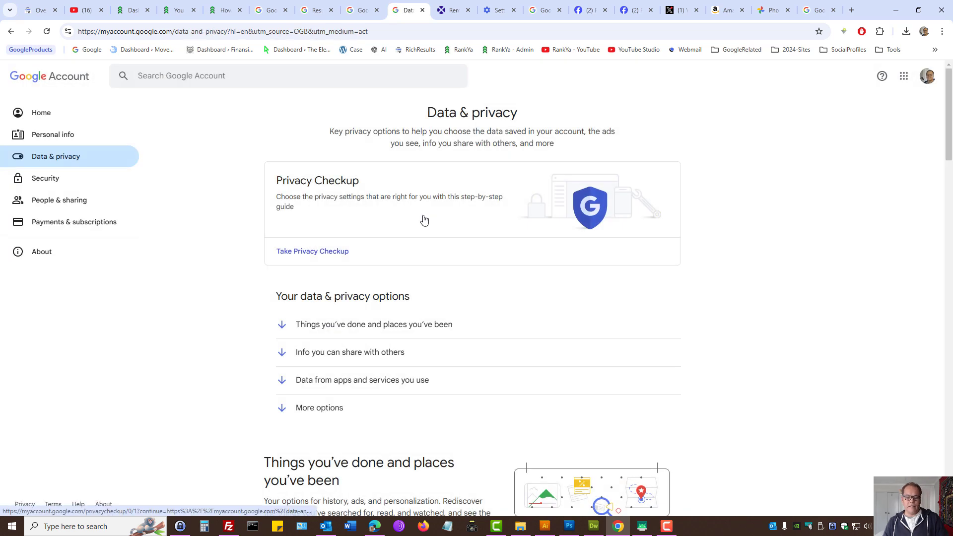
scroll(423, 218, down, 3)
scroll(402, 219, up, 3)
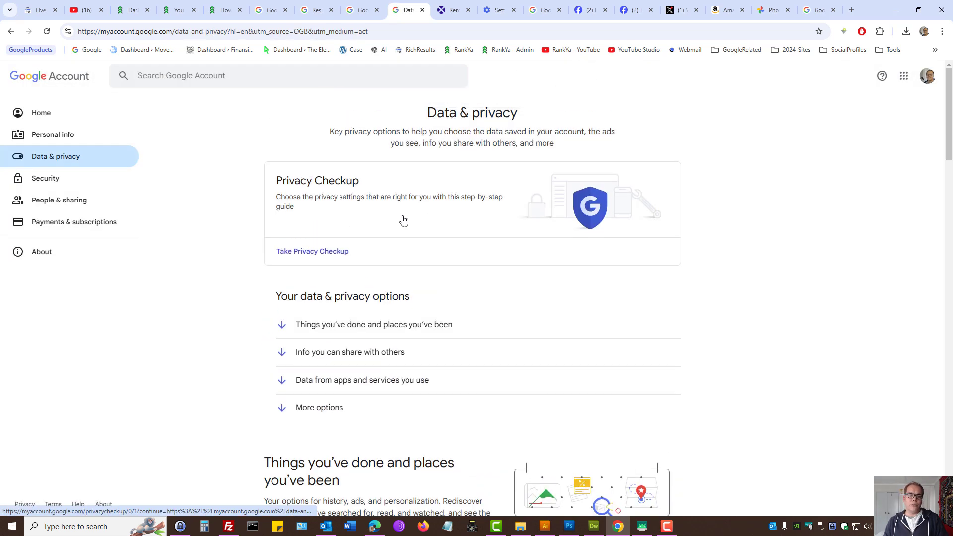
Scroll the RankYa article to Remove Information from Websites and open its request removal link
click(226, 4)
scroll(494, 261, down, 6)
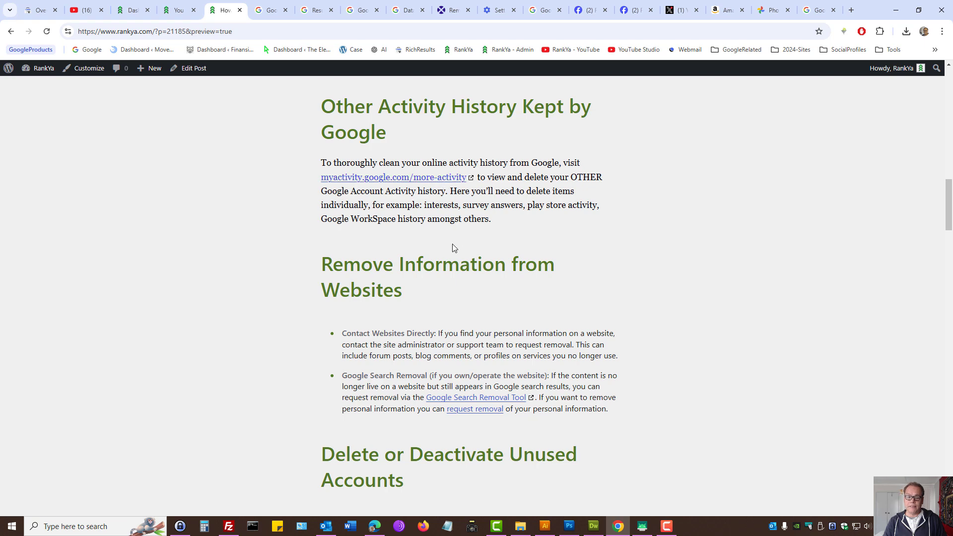
scroll(452, 243, down, 3)
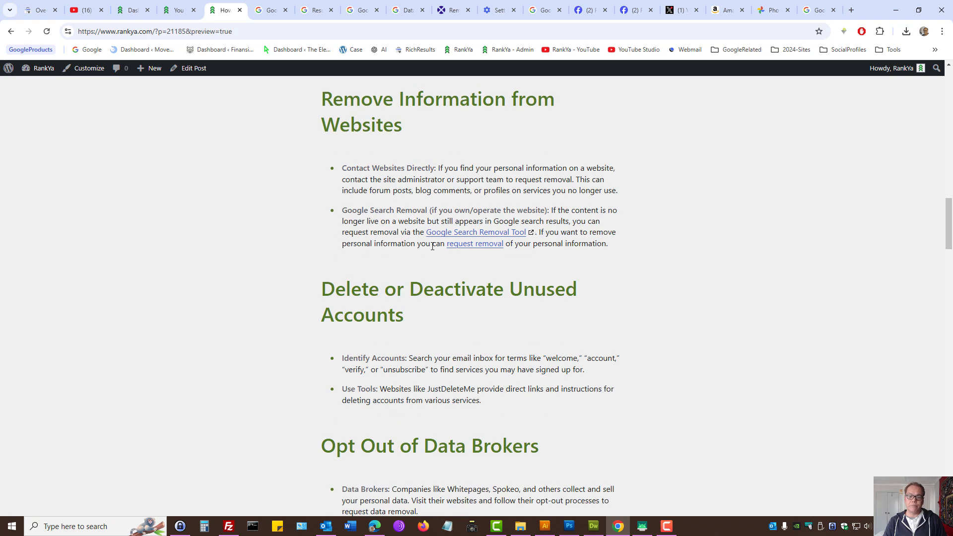
drag(322, 99, 575, 103)
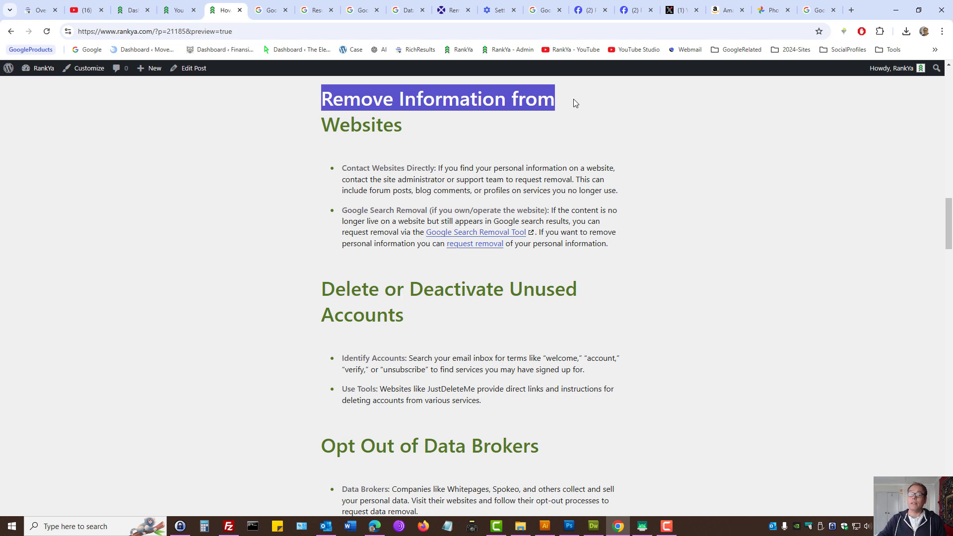
click(484, 315)
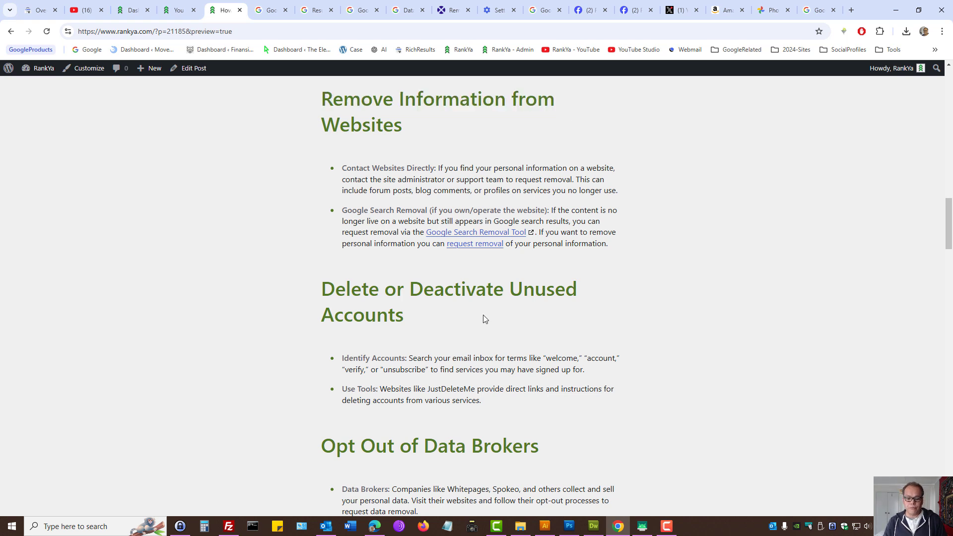
click(471, 243)
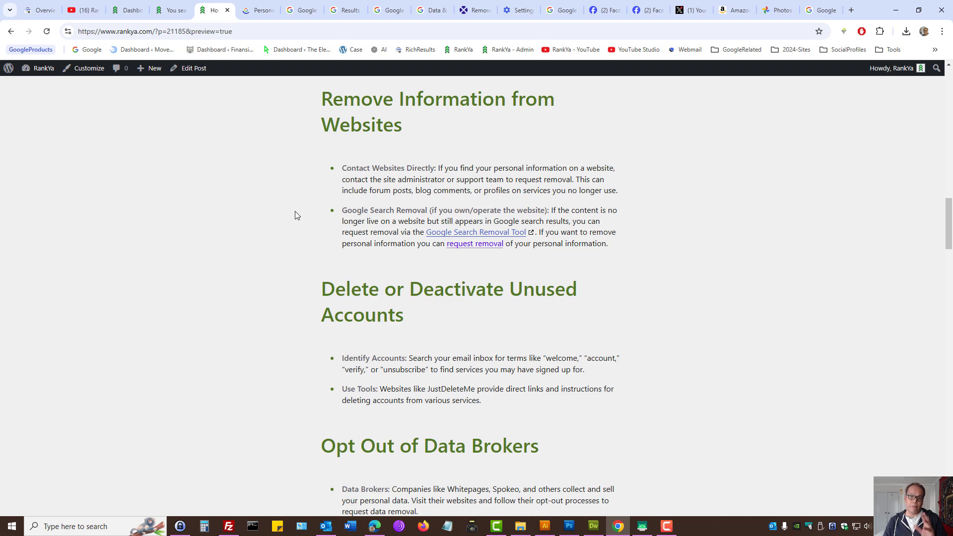
Review the Google Search Help removal requirements heading, then go to the RankYa 'google activity' search results
key(ctrl+Tab)
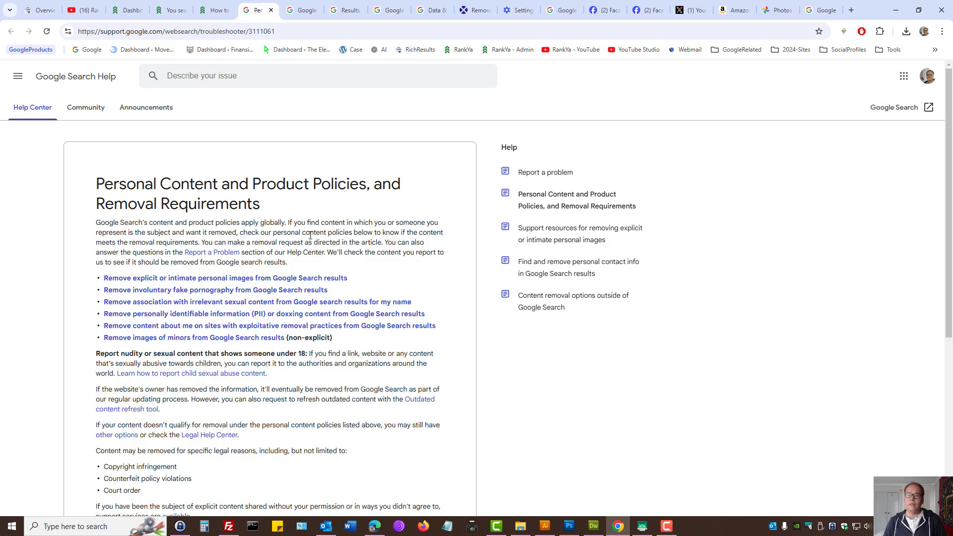
drag(162, 187, 419, 188)
click(290, 213)
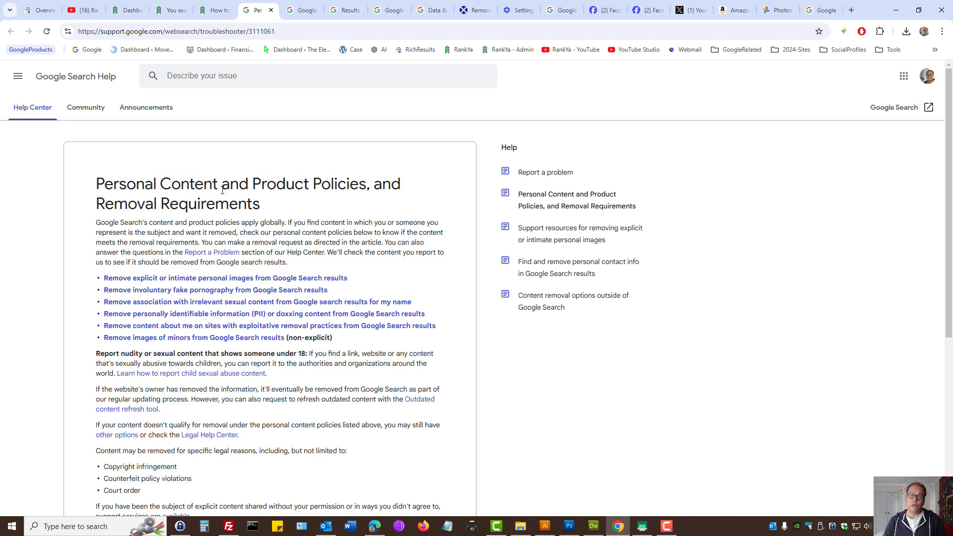
click(170, 10)
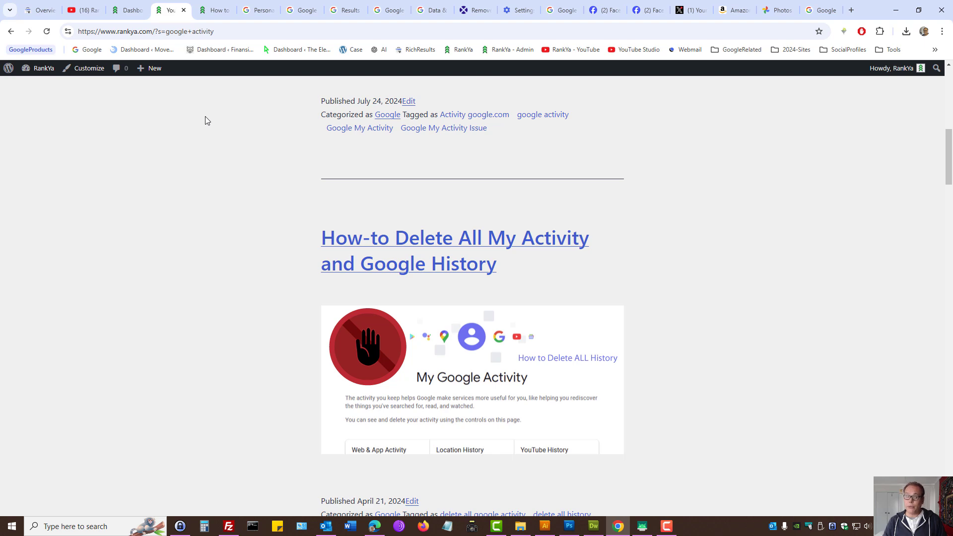
Highlight the article's Opt Out of Data Brokers heading and data-selling sentence, briefly checking the Google homepage
click(213, 10)
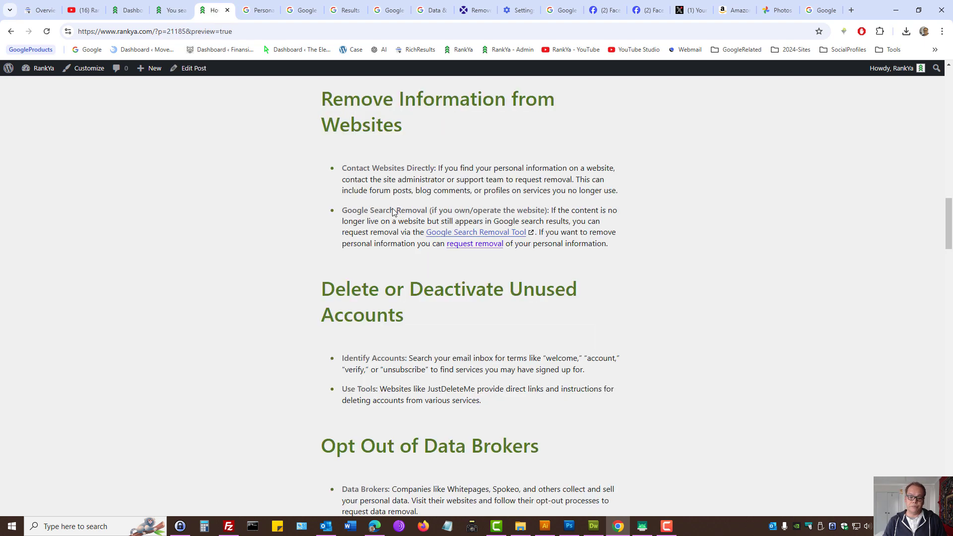
scroll(214, 317, down, 3)
drag(316, 280, 532, 276)
click(592, 293)
drag(448, 325, 651, 326)
click(650, 327)
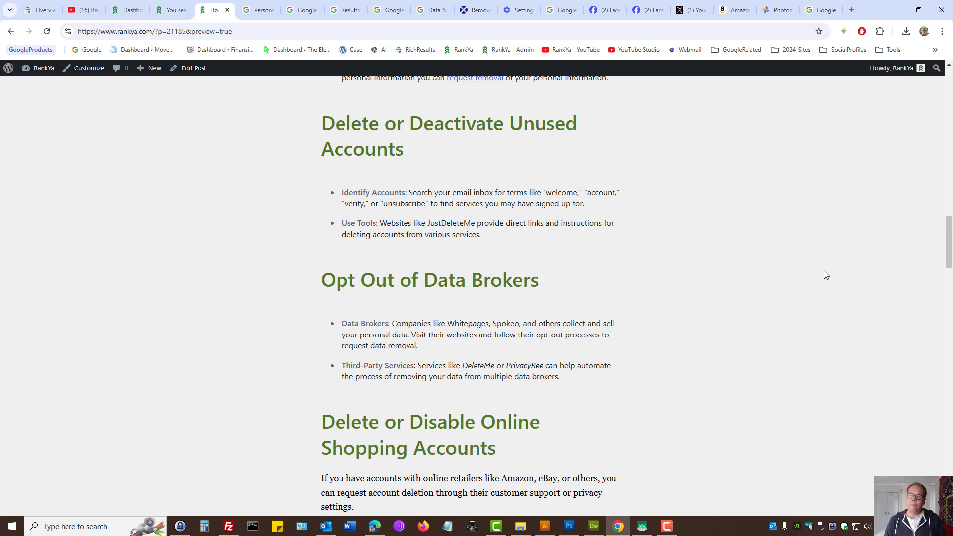
click(824, 9)
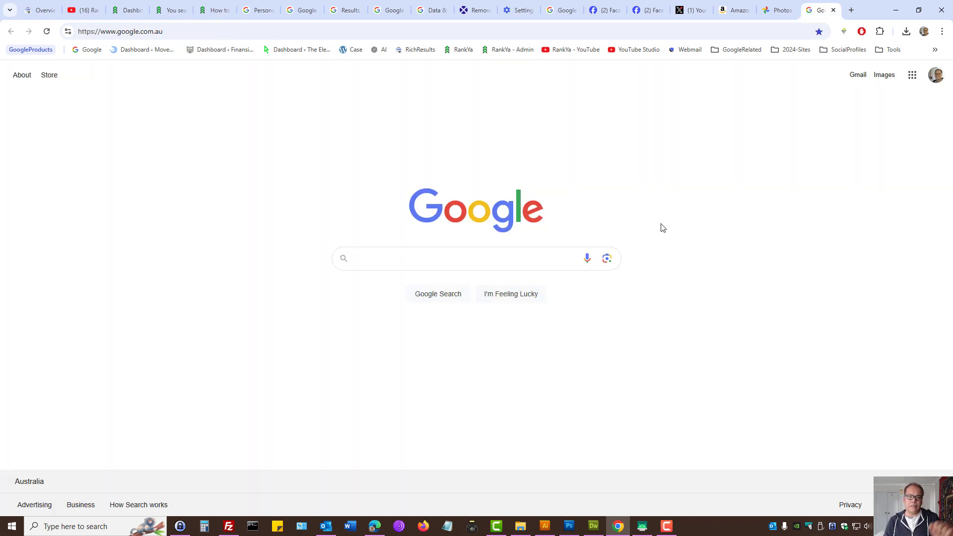
click(214, 9)
scroll(546, 263, down, 3)
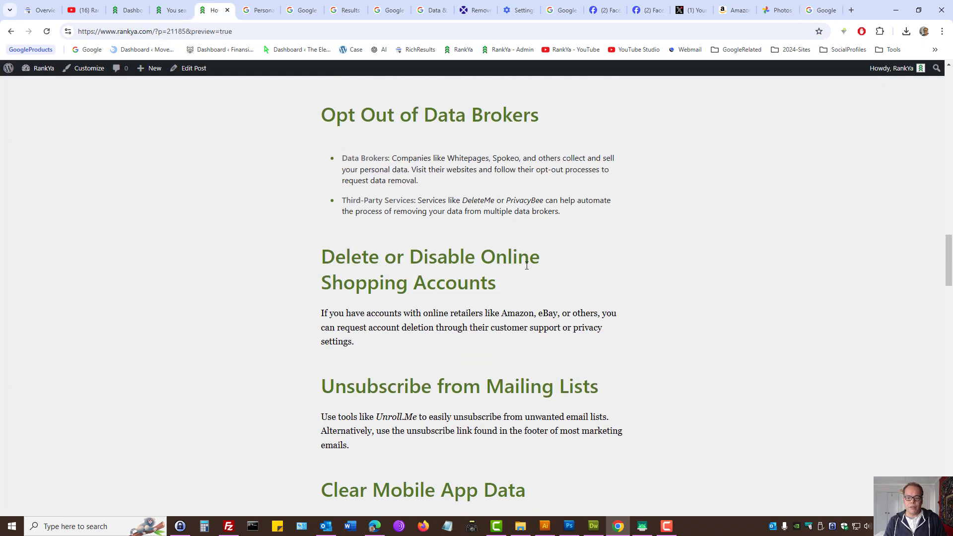
Search Google for the article's DeleteMe tool, then close those search results
double_click(470, 200)
right_click(469, 200)
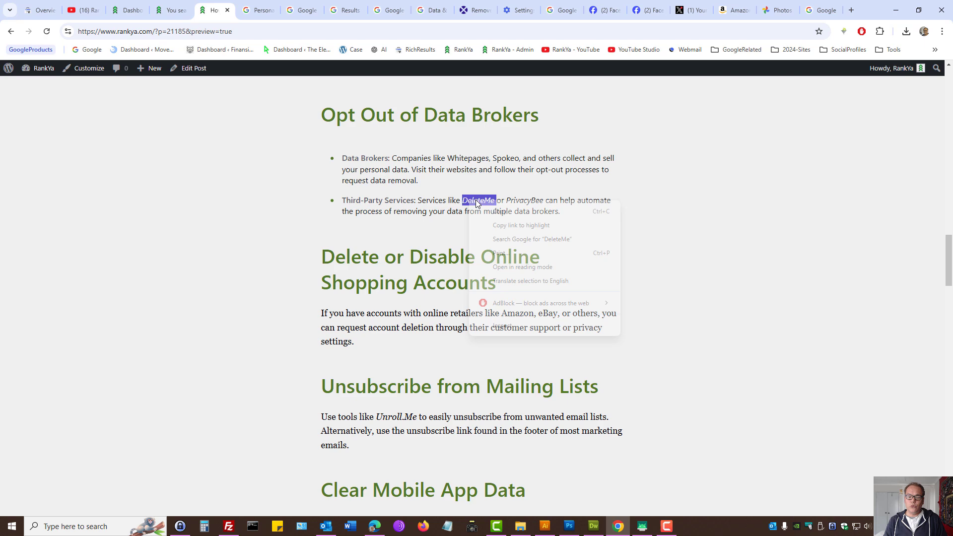
click(529, 242)
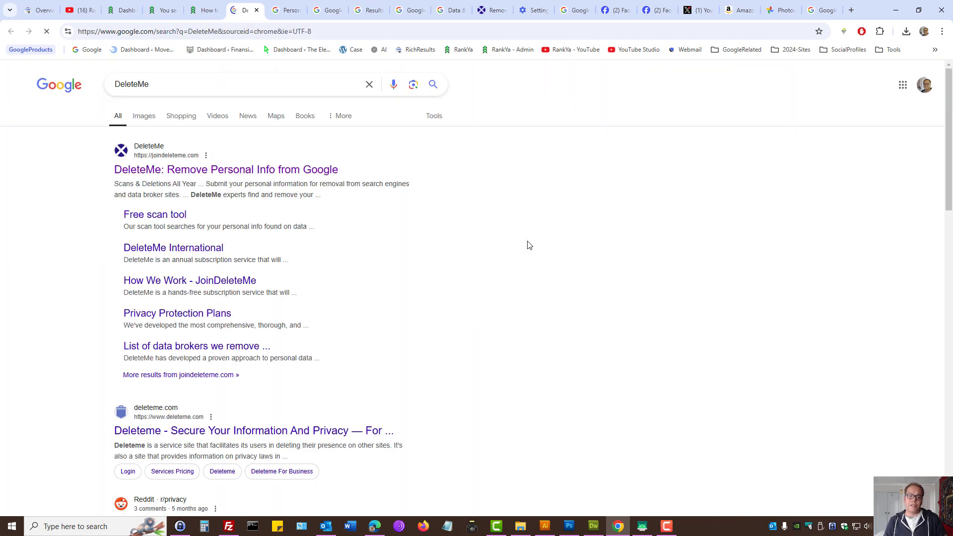
click(256, 10)
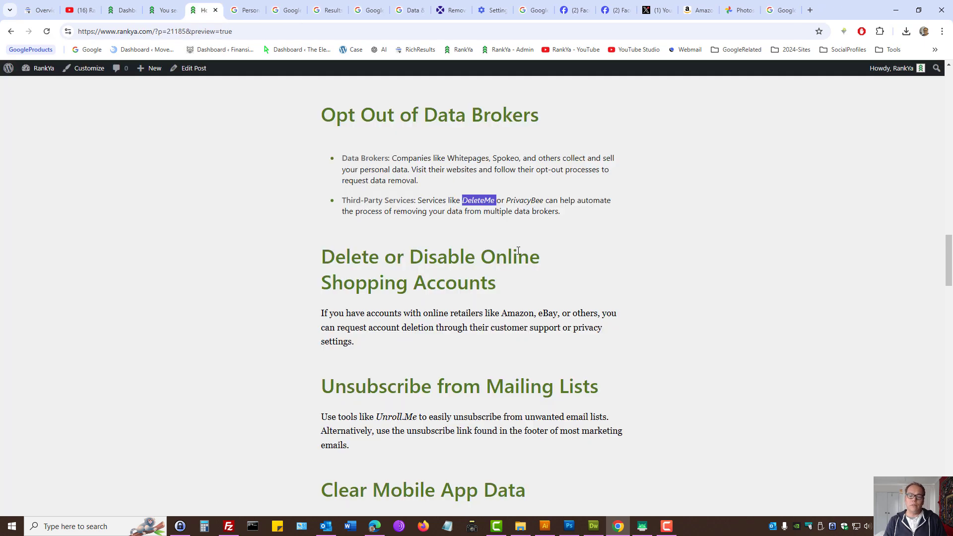
click(565, 231)
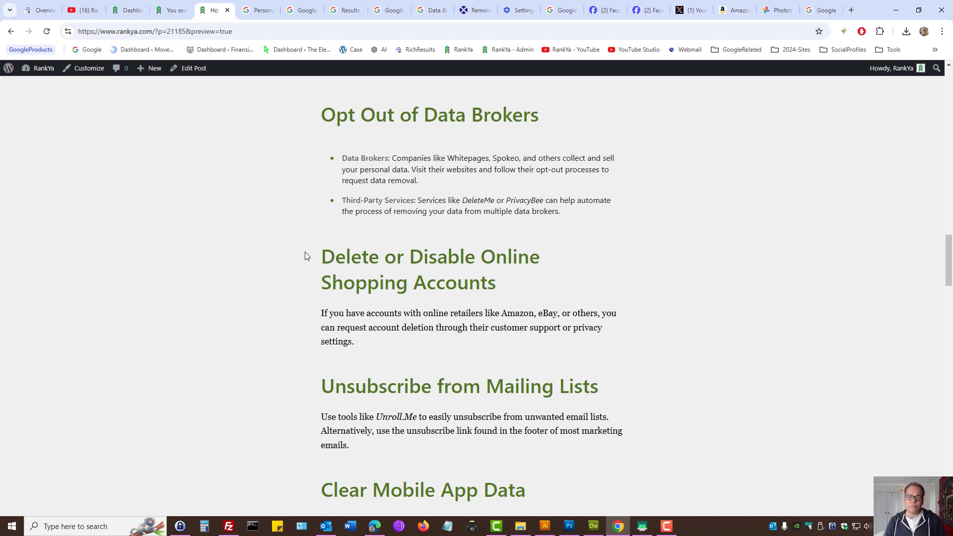
Highlight the Delete or Disable Online Shopping Accounts heading and the Unroll.Me tool name
drag(305, 253, 556, 282)
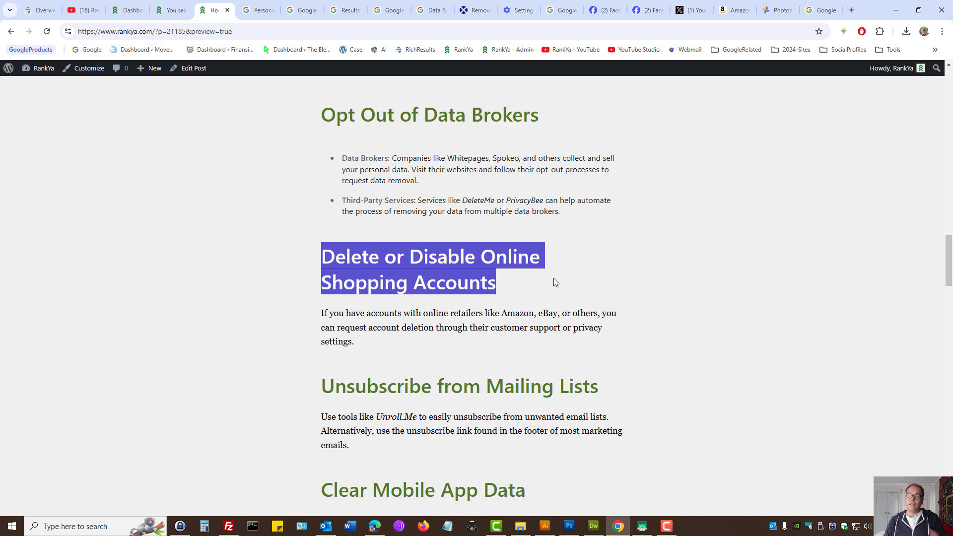
click(555, 282)
scroll(615, 288, down, 3)
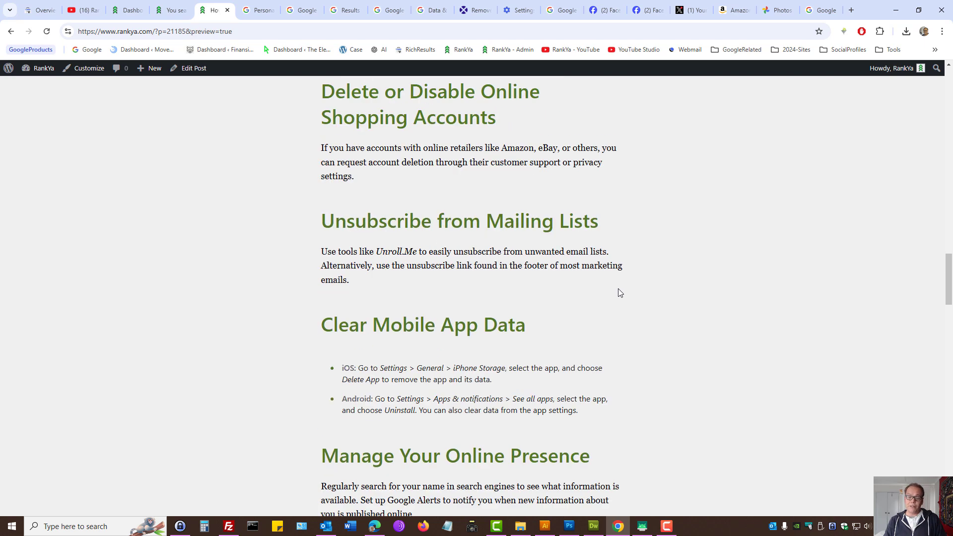
drag(312, 224, 611, 231)
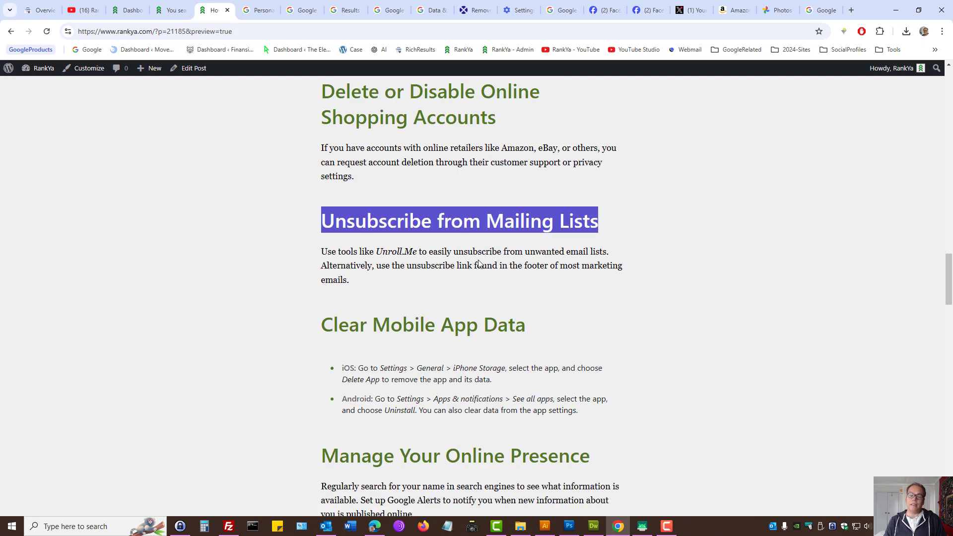
drag(376, 251, 417, 250)
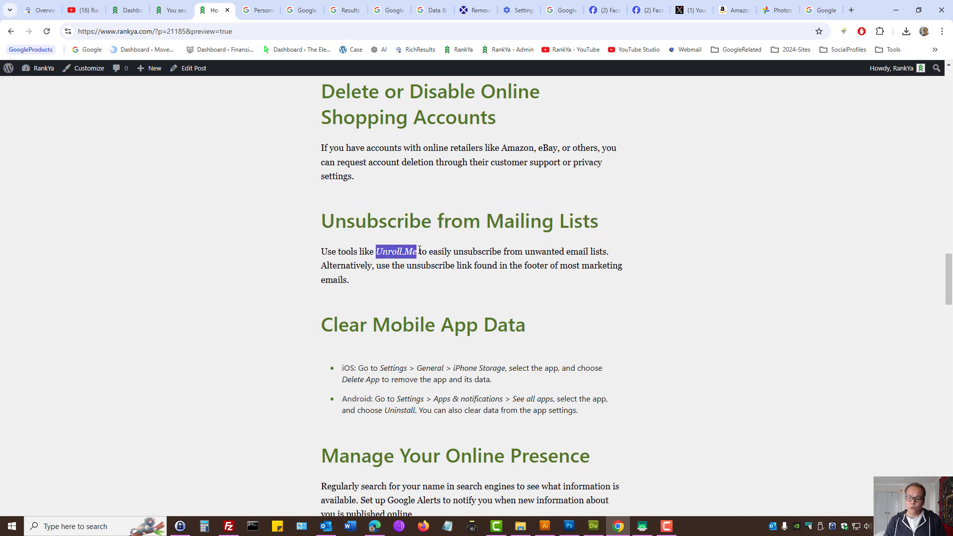
click(499, 254)
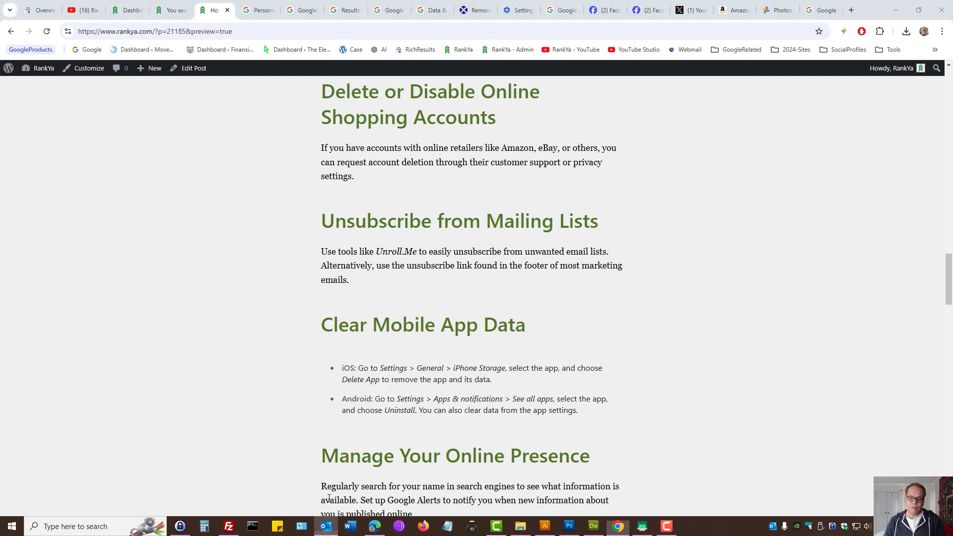
Show Outlook's 'unsubscribe' mailbox search twice, returning to the article and scrolling further down
click(326, 526)
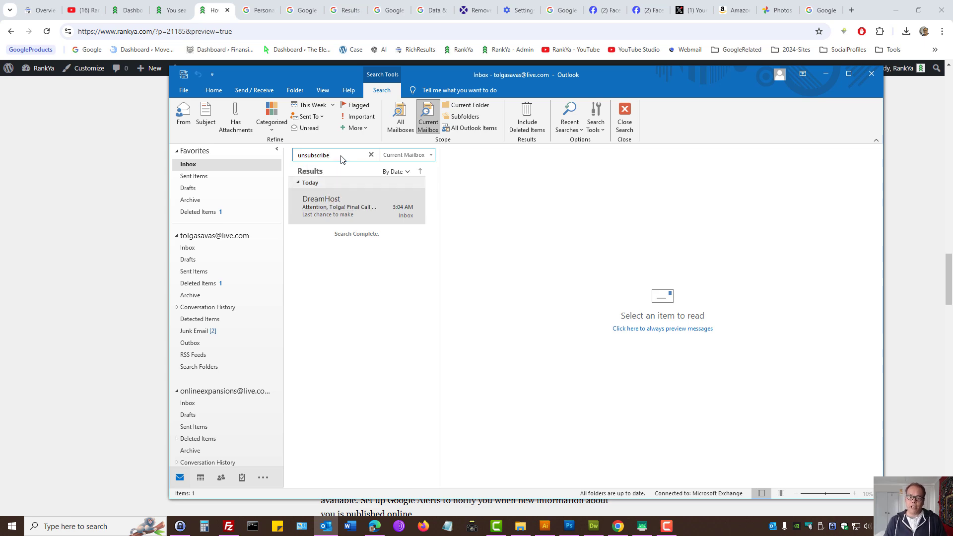
click(55, 210)
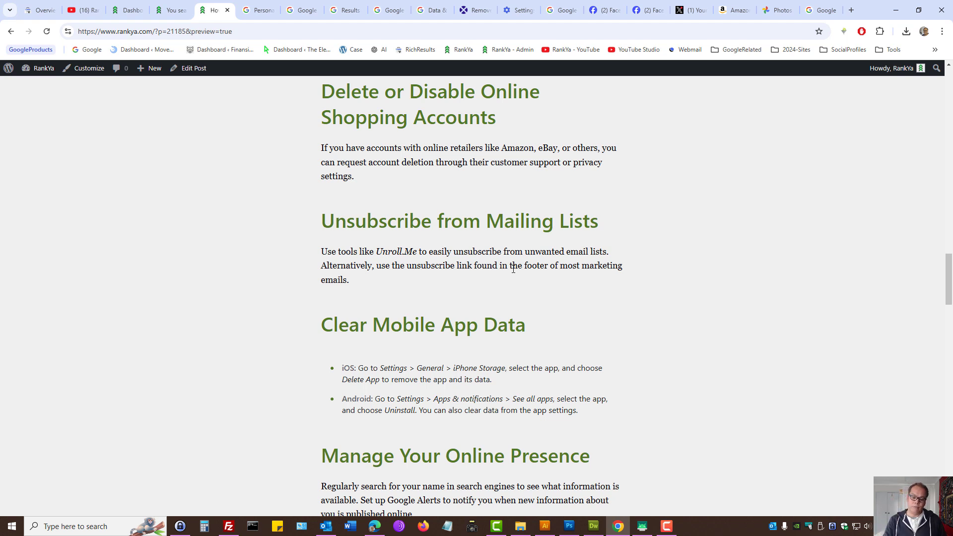
click(326, 526)
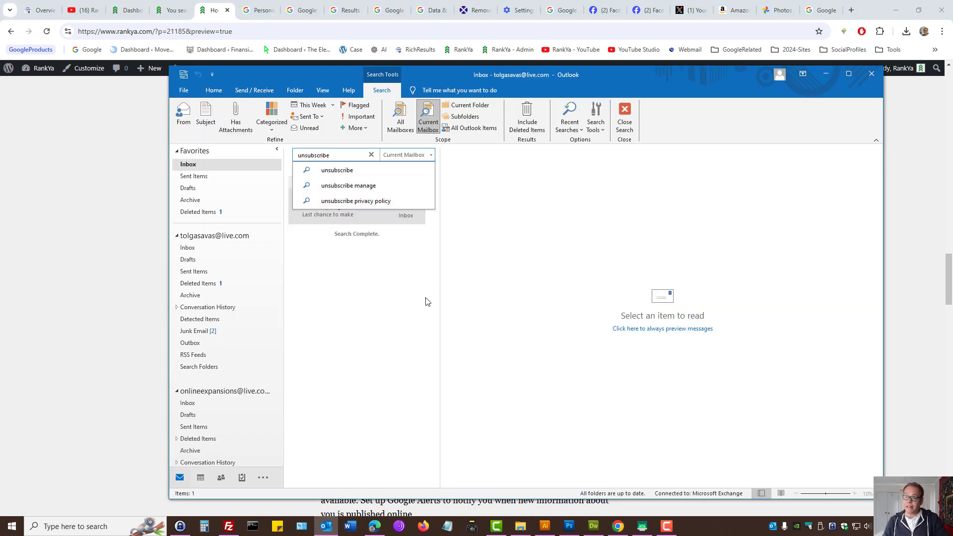
click(131, 289)
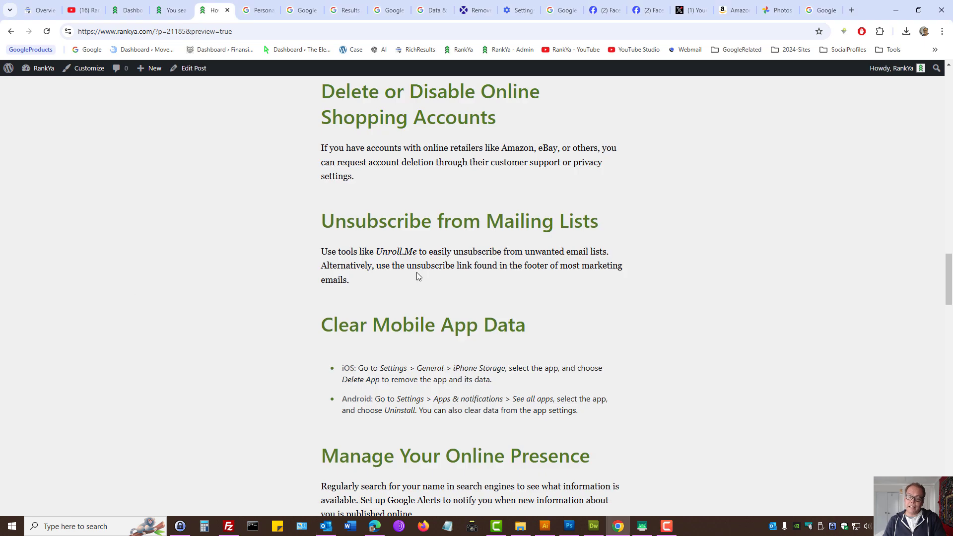
scroll(538, 293, down, 3)
Highlight Clear Mobile App Data, then show the phone's Chrome storage (677 MB, 538 MB cache) via scrcpy
drag(313, 151, 543, 161)
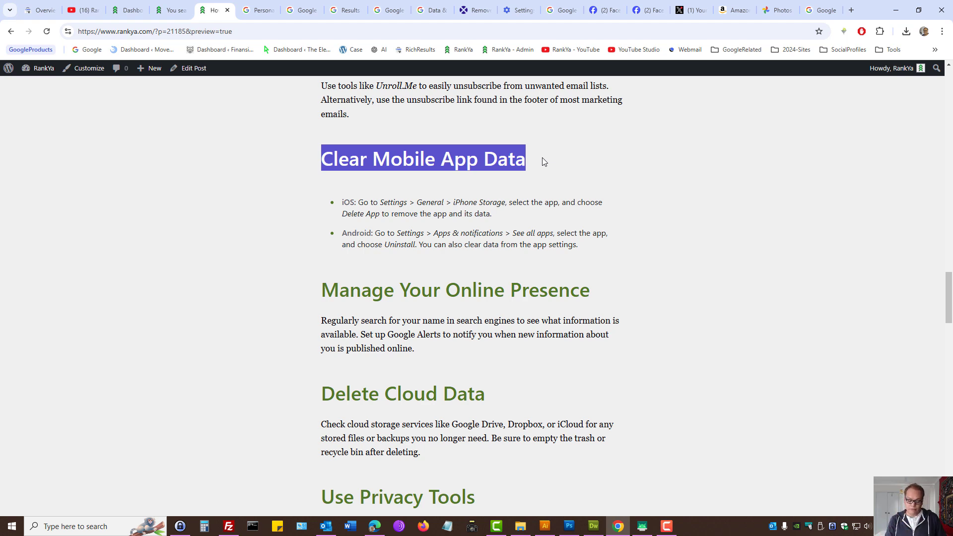
click(641, 527)
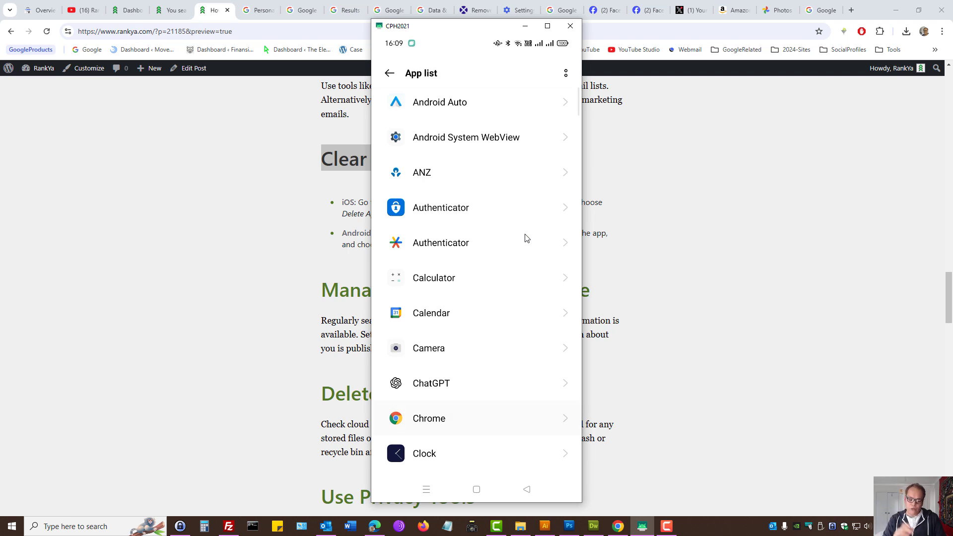
click(941, 32)
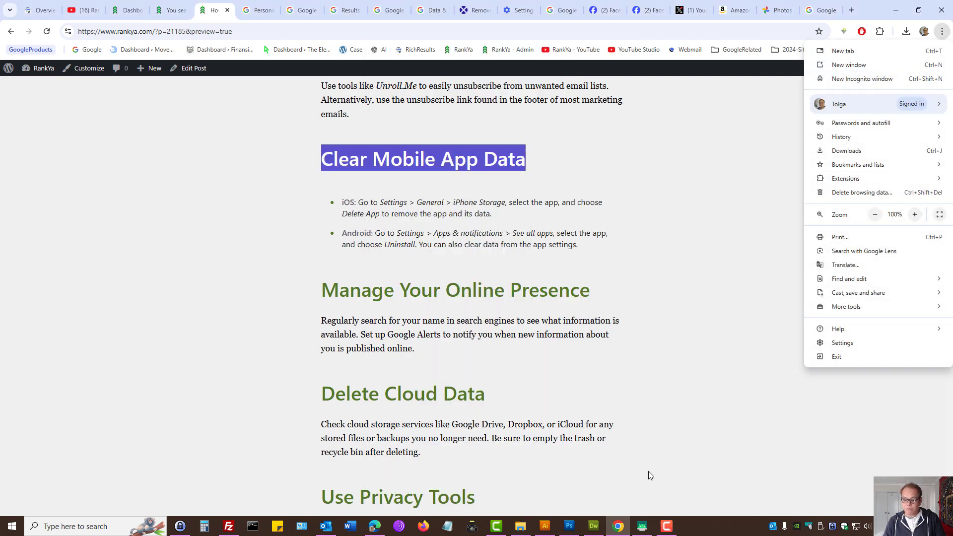
click(642, 526)
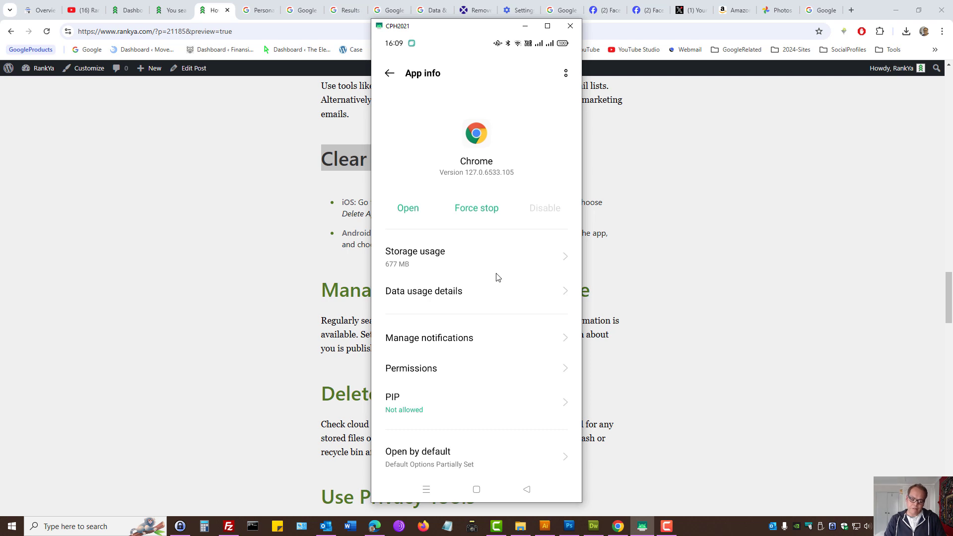
scroll(498, 277, down, 1)
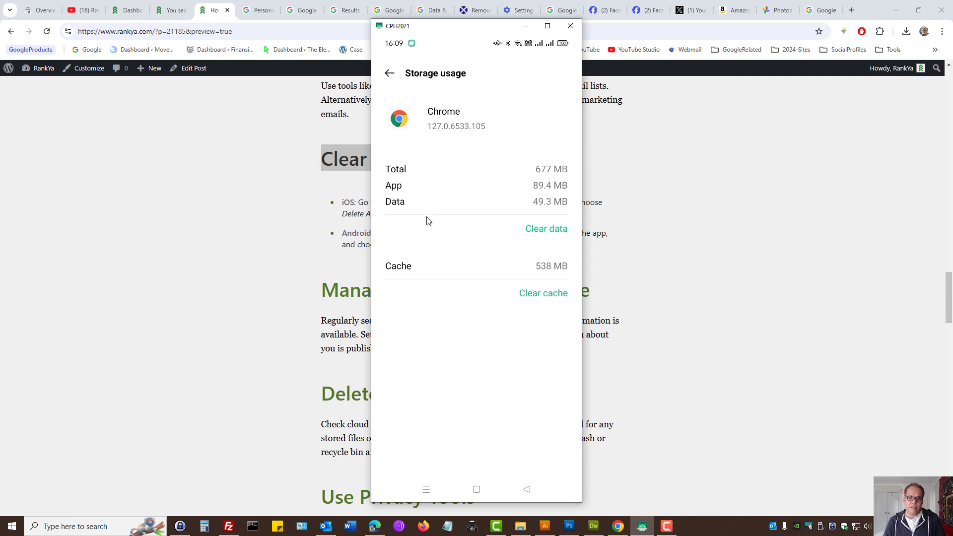
click(258, 185)
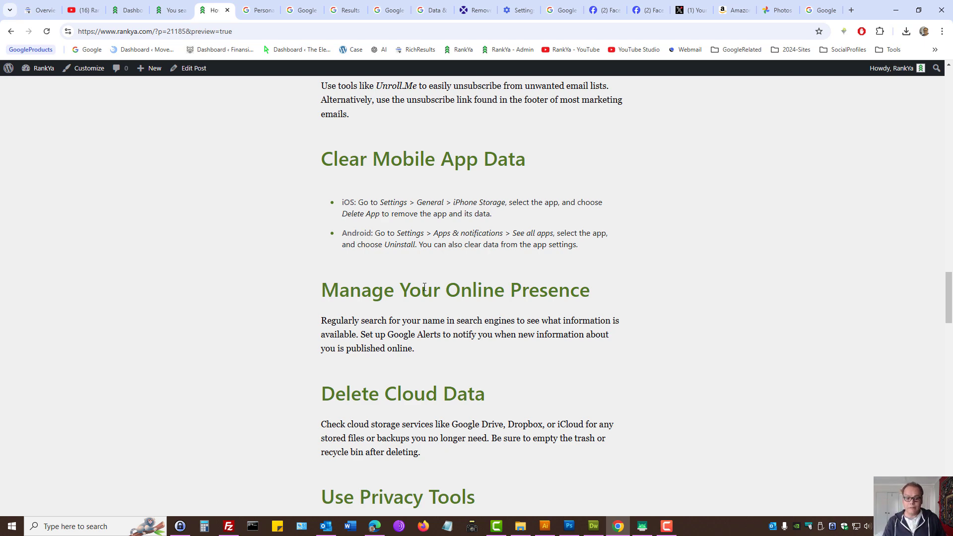
Highlight the Use Privacy Tools heading and show the installed extensions and AdBlock's status for rankya.com
scroll(266, 291, down, 6)
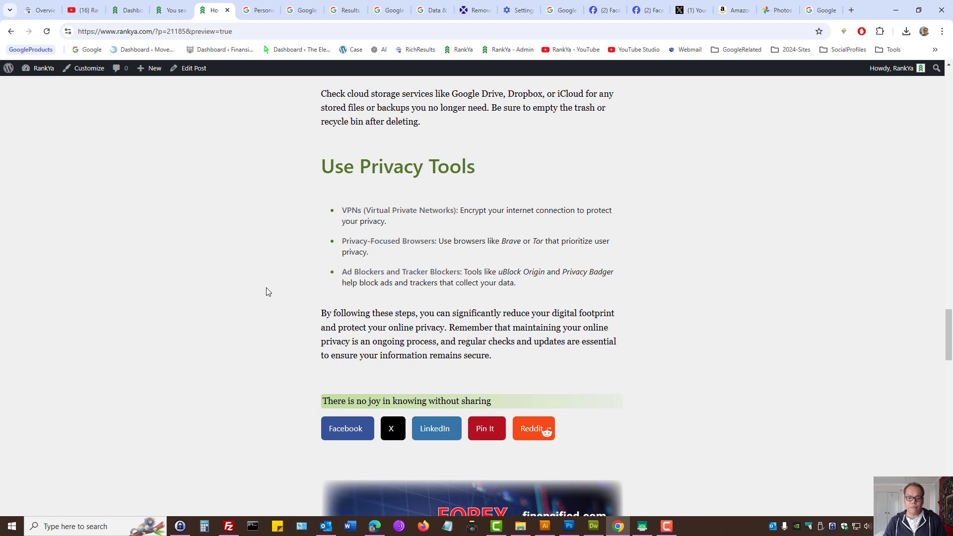
triple_click(337, 168)
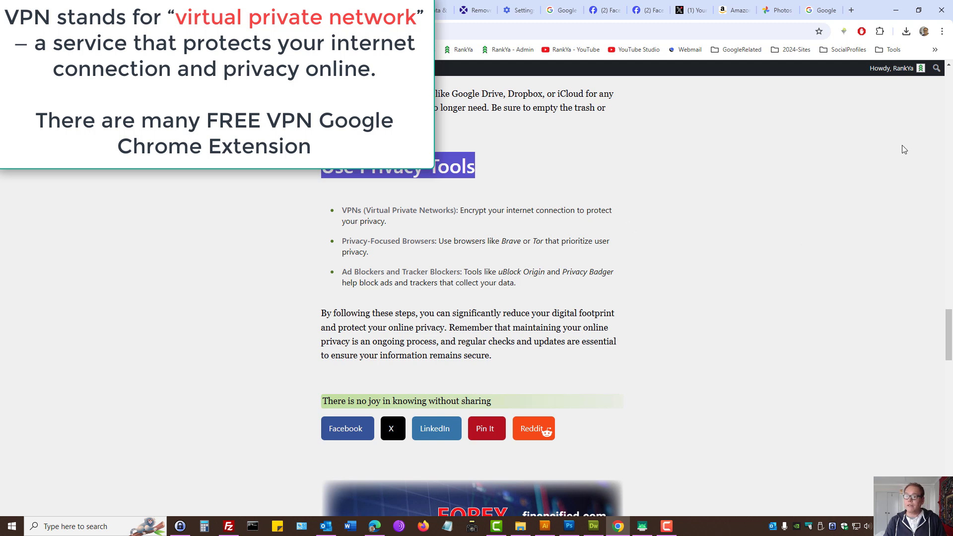
click(880, 32)
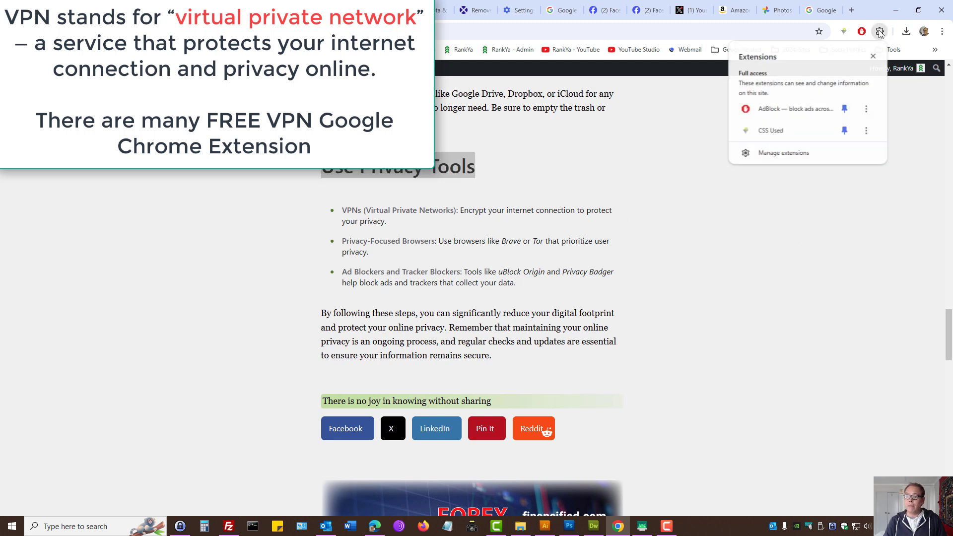
click(563, 189)
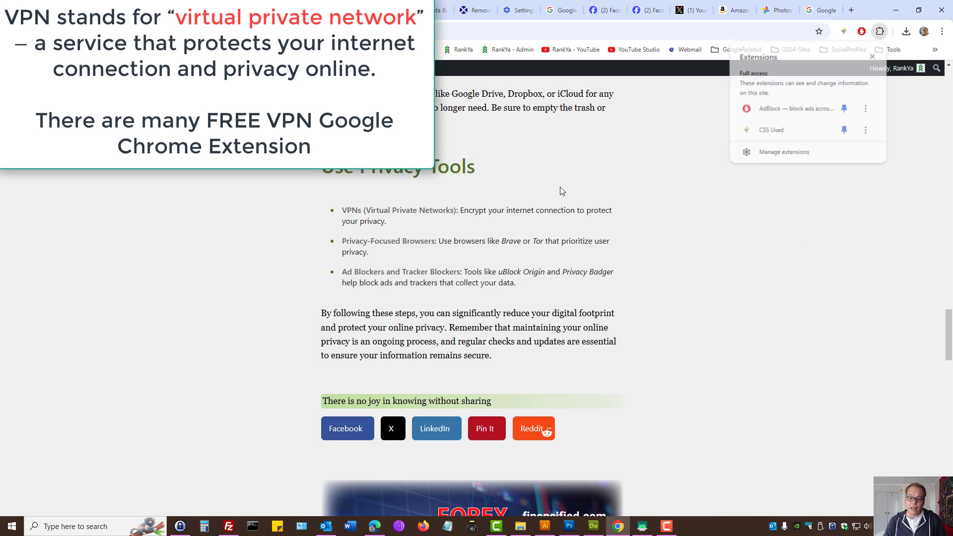
click(861, 31)
click(549, 268)
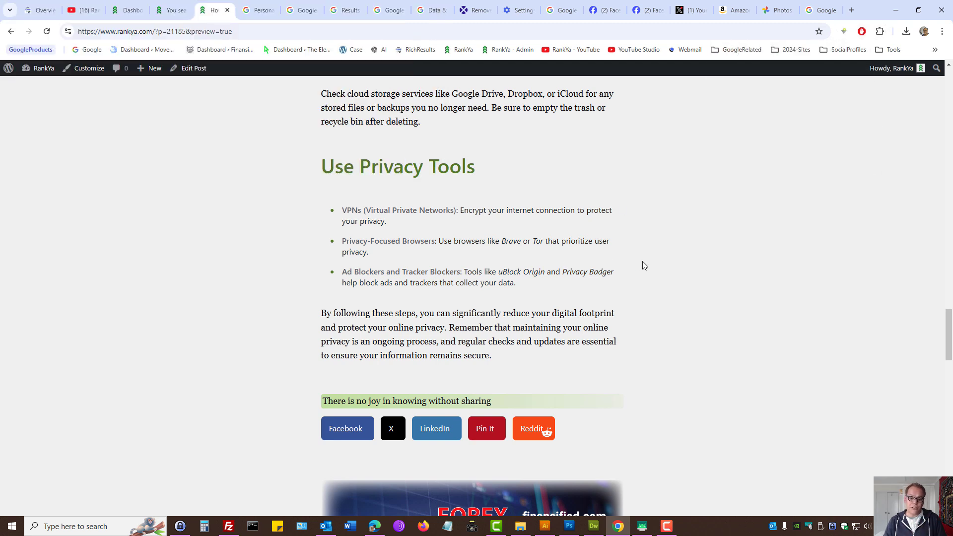
click(862, 31)
Close the AdBlock panel
click(493, 256)
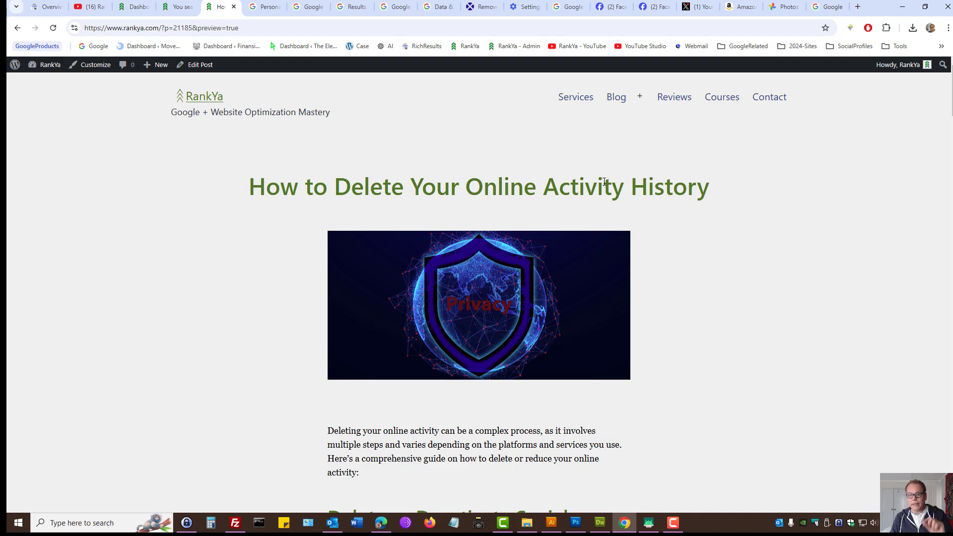
Glance at Google's Other activity page and the Photos library, then return to the RankYa article
click(567, 7)
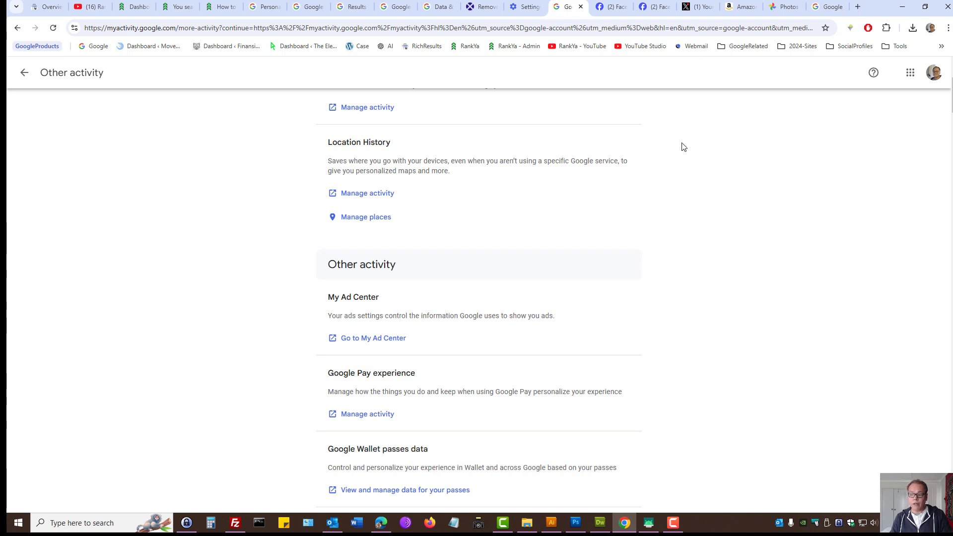
click(785, 6)
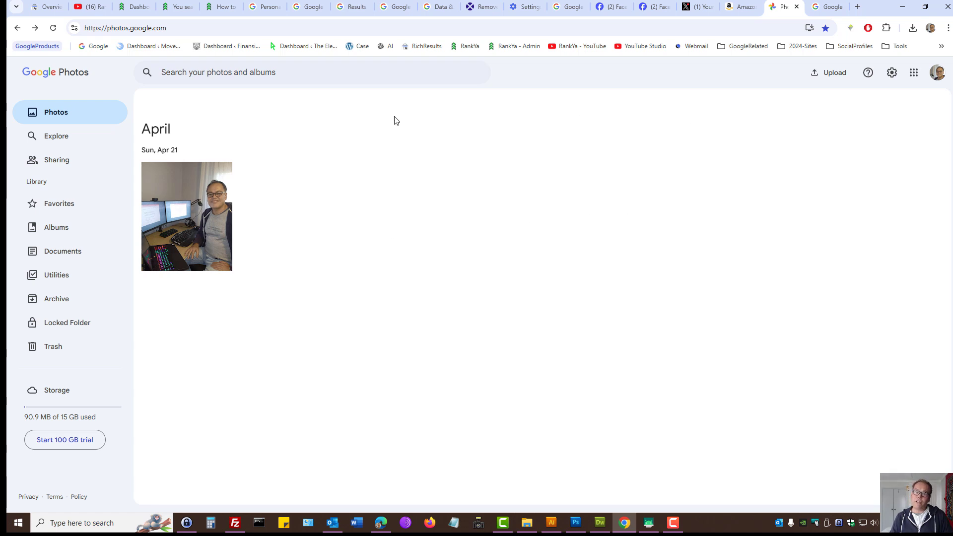
click(221, 7)
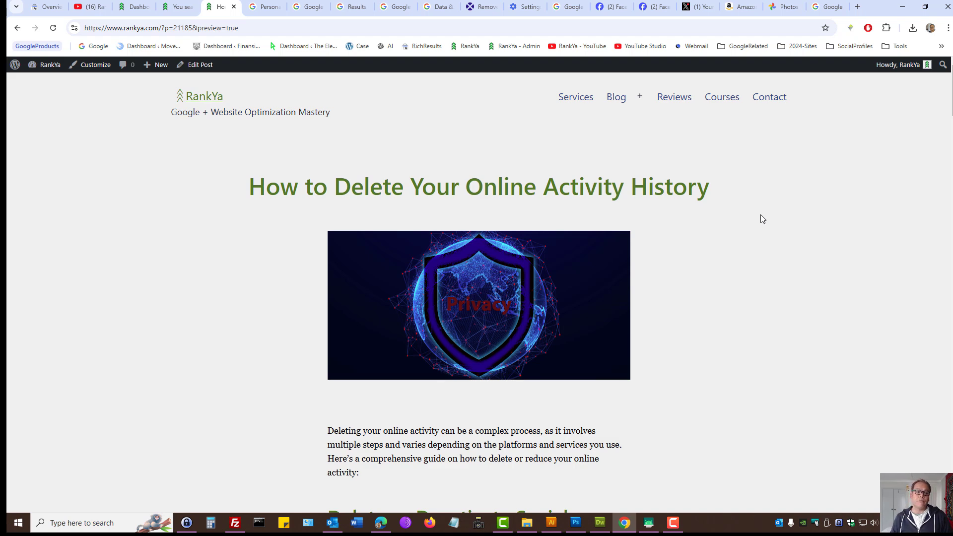
Switch to the YouTube tab showing the RankYa channel home page with 55.9K subscribers
click(89, 7)
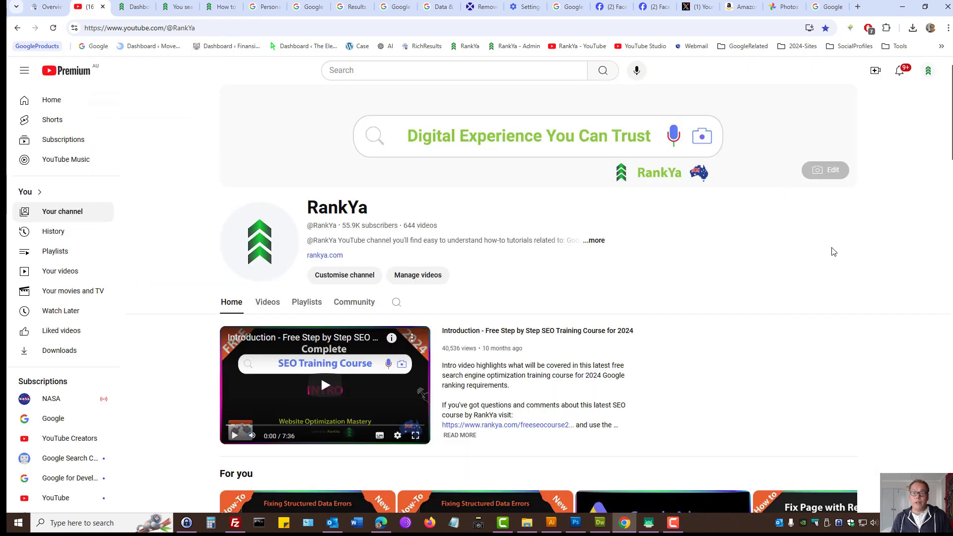